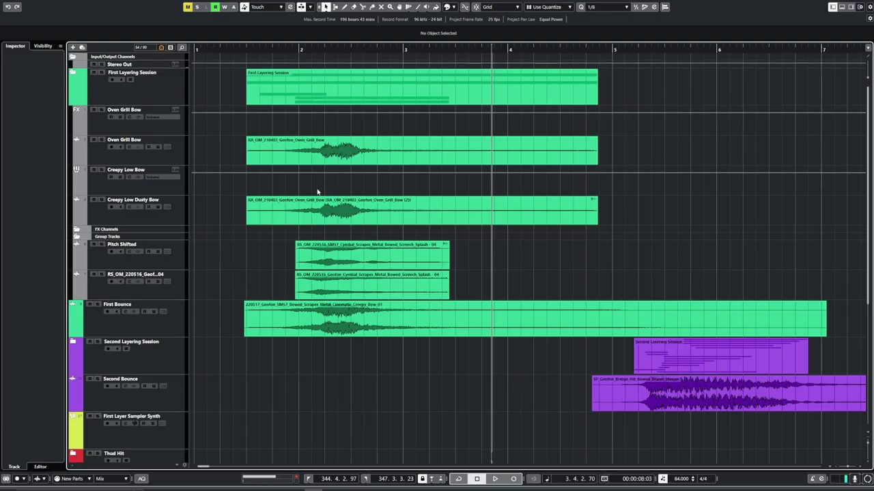
# Fit the project in view, play the opening bars, then return the cursor near bar 1.
pyautogui.hotkey('shift', 'f')
pyautogui.scroll(3, 199, 146)
pyautogui.moveTo(279, 154)
pyautogui.press('space')
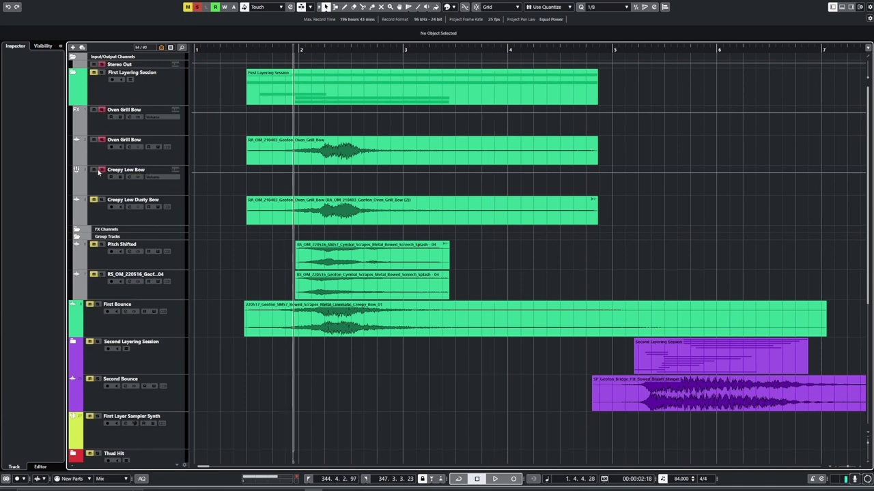
pyautogui.press('space')
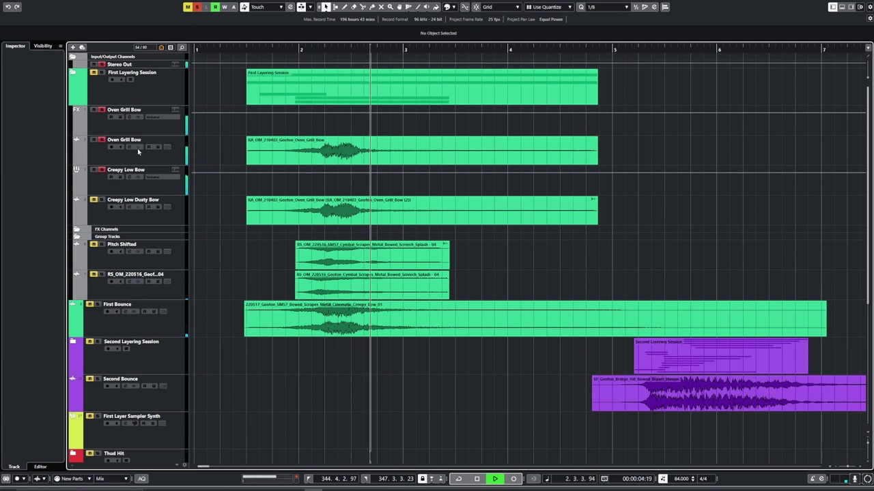
pyautogui.press('space')
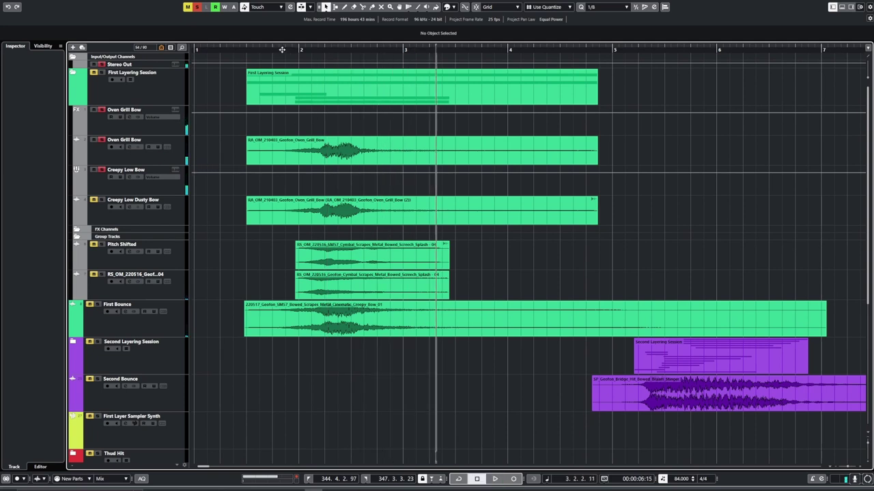
pyautogui.click(281, 49)
pyautogui.click(132, 148)
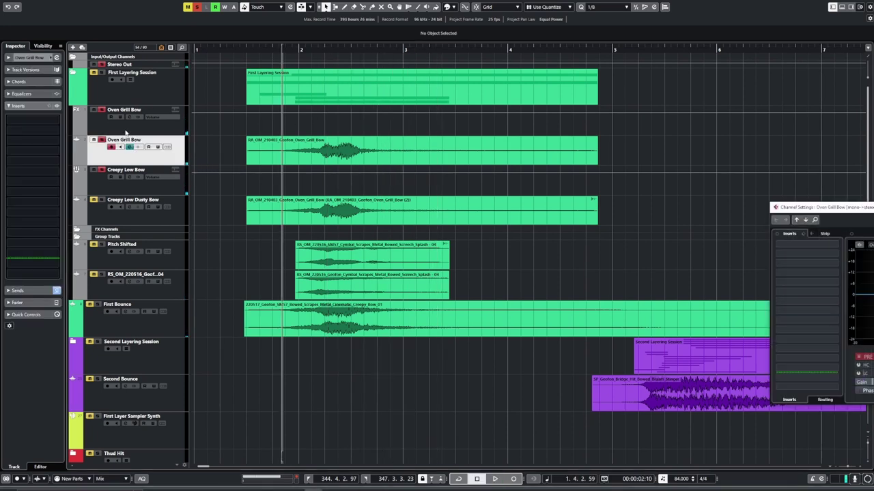
pyautogui.click(127, 117)
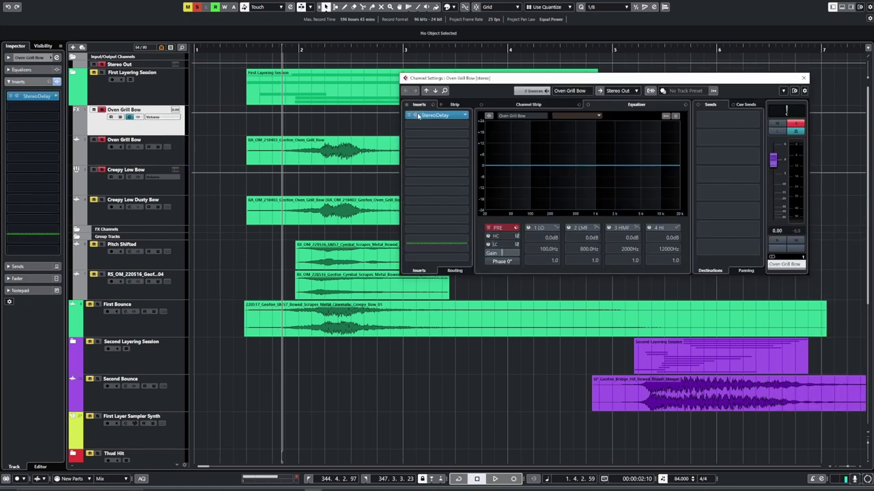
pyautogui.click(415, 117)
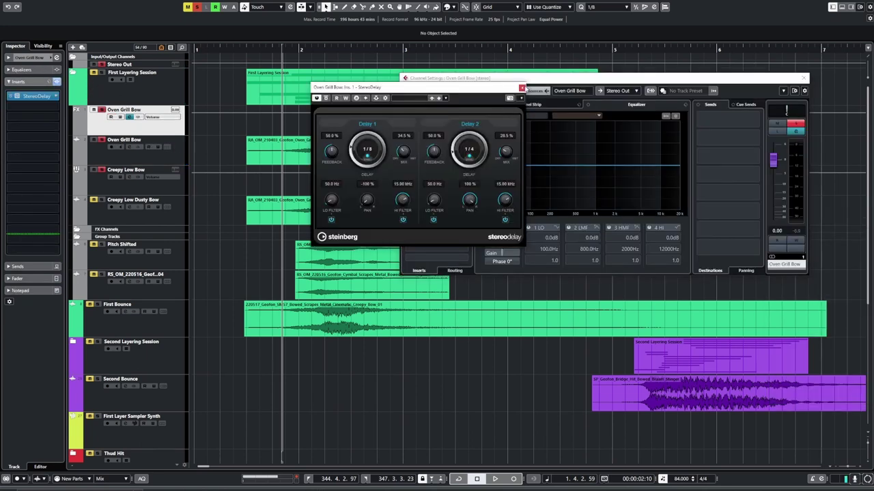
pyautogui.click(521, 89)
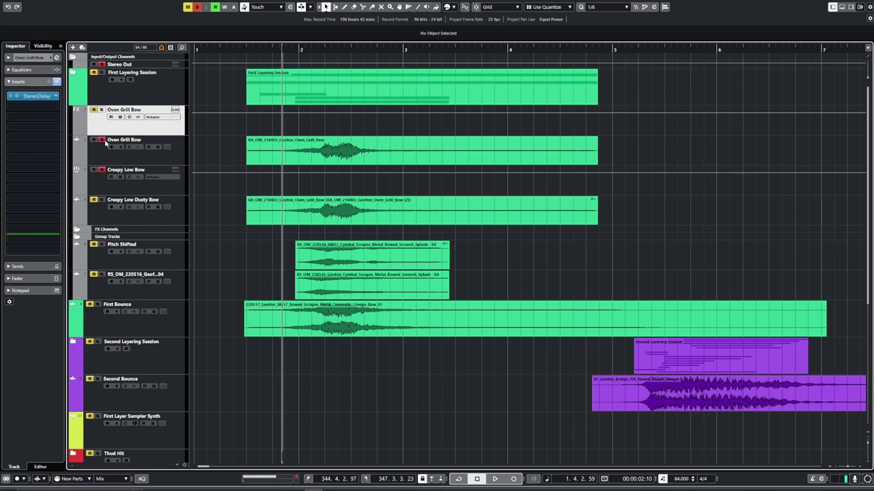
# Solo Pitch Shifted and Creepy Low Bow, add RS_OM to the selection, and start playback.
pyautogui.click(258, 252)
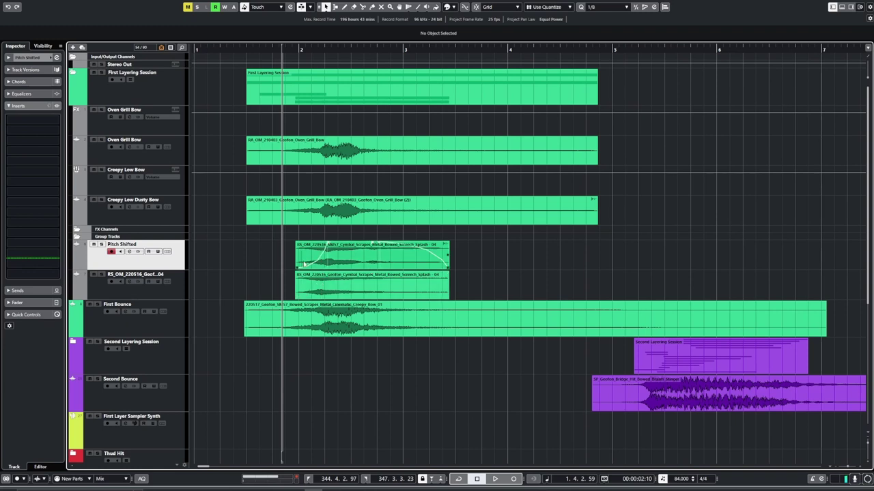
pyautogui.click(101, 244)
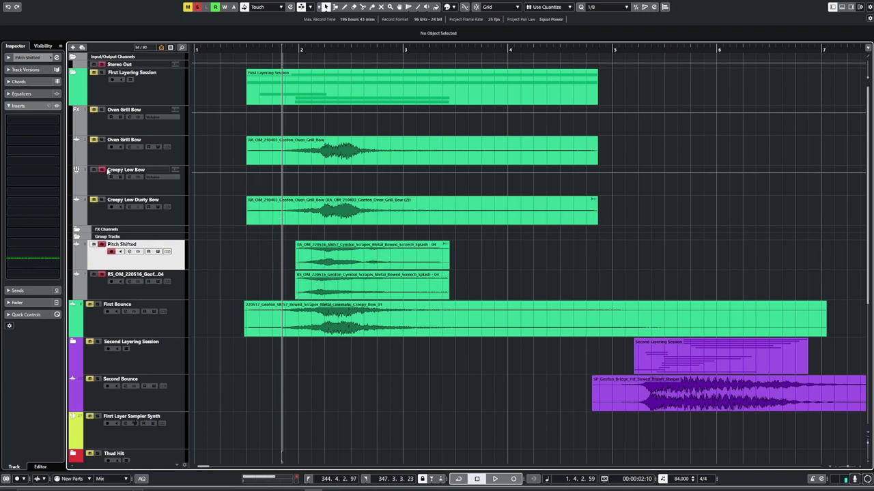
pyautogui.click(101, 244)
pyautogui.keyDown('shift'); pyautogui.click(112, 278); pyautogui.keyUp('shift')
pyautogui.press('space')
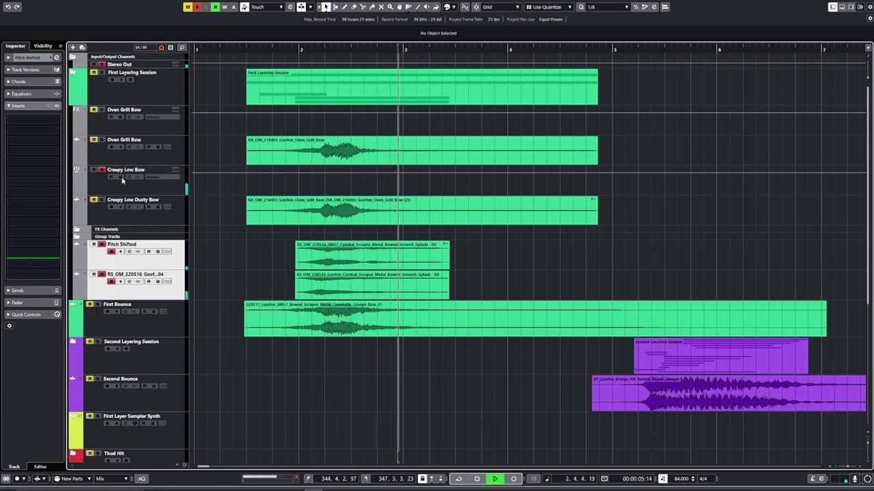
# Stop playback, clear all solos and collapse the First Layering Session folder.
pyautogui.click(113, 253)
pyautogui.press('space')
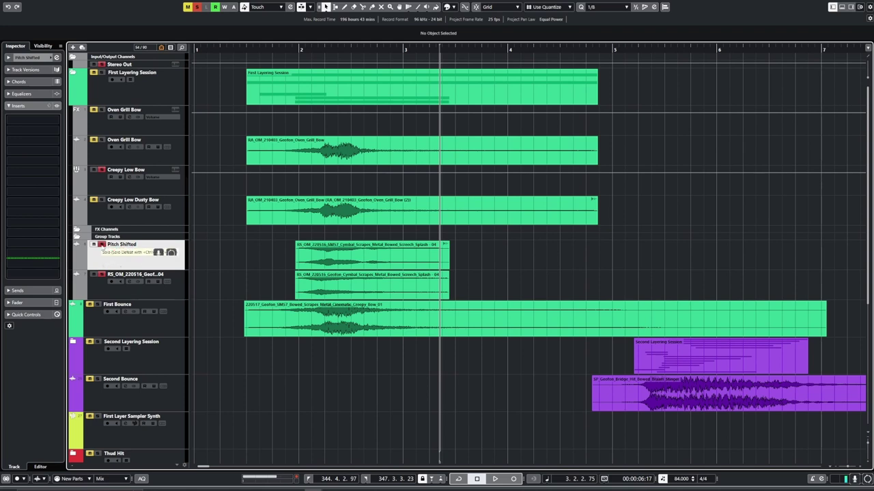
pyautogui.click(103, 172)
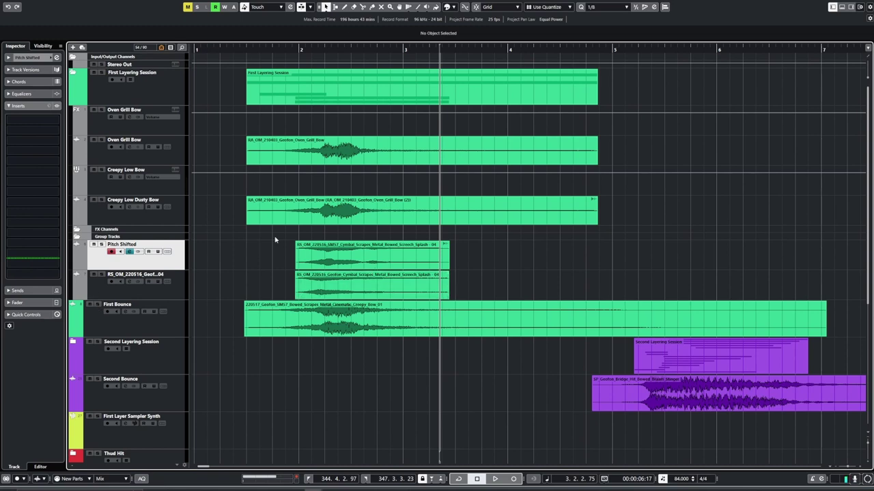
pyautogui.click(290, 50)
# Make First Bounce taller, leave its Vibrato insert bypassed, and audition it from the start.
pyautogui.click(77, 122)
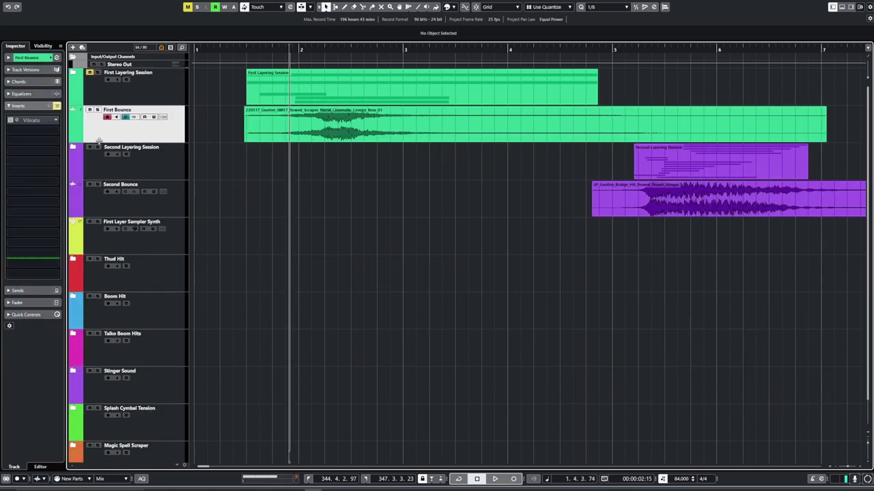
pyautogui.moveTo(99, 142); pyautogui.dragTo(101, 213)
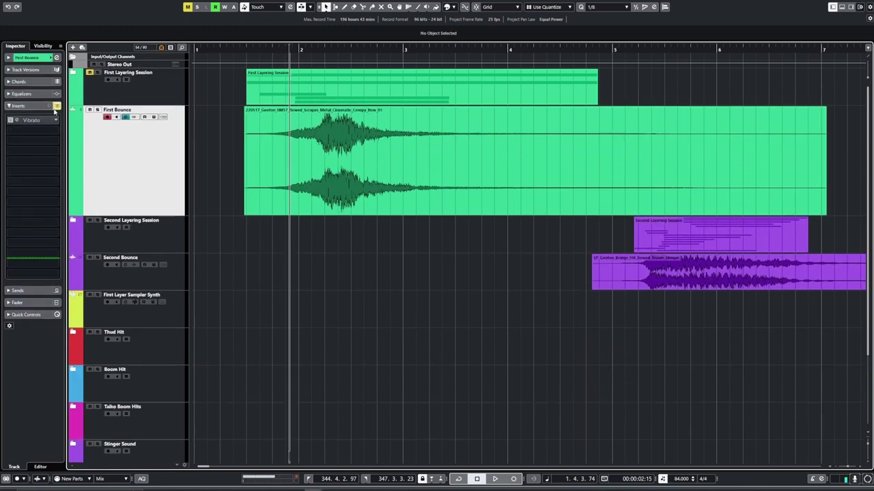
pyautogui.click(56, 106)
pyautogui.click(56, 106)
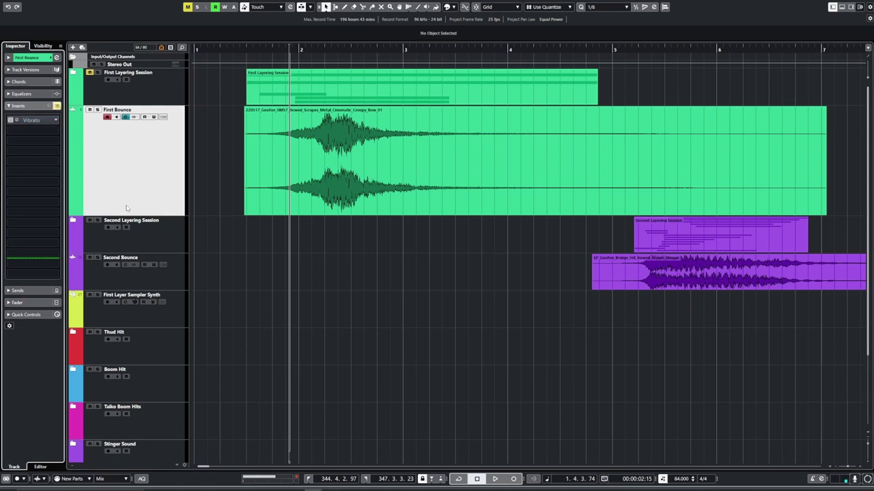
pyautogui.press('space')
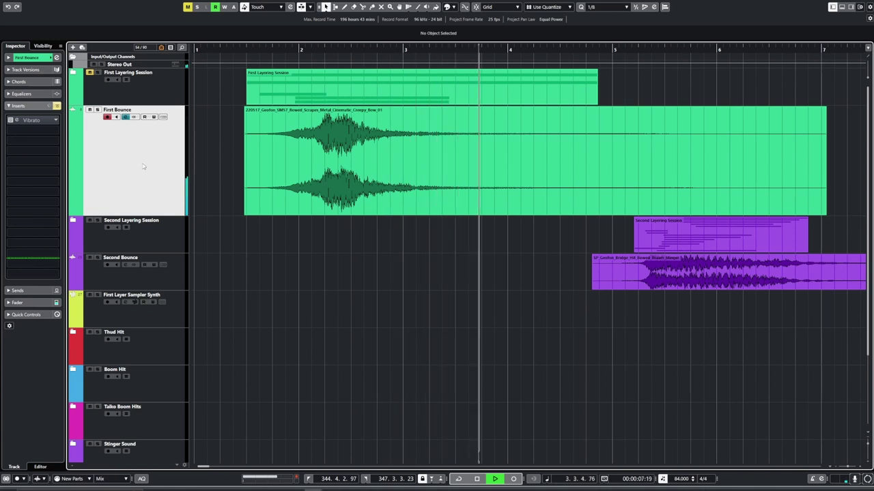
pyautogui.press('space')
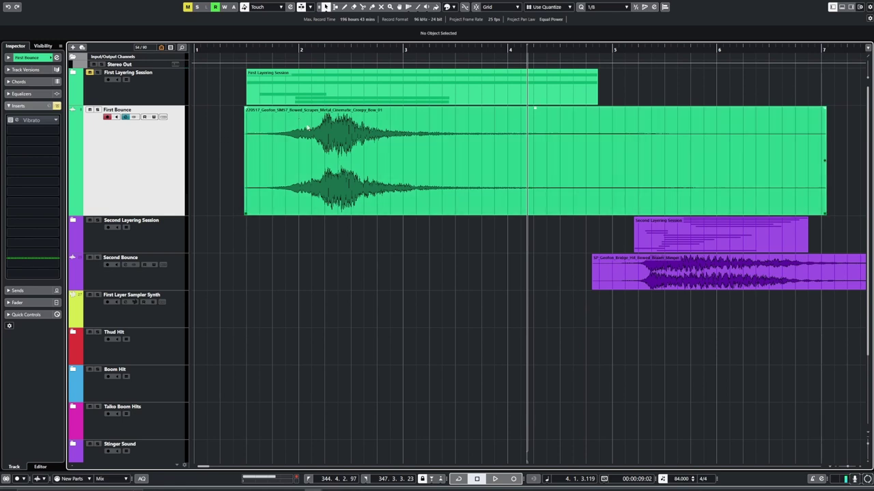
pyautogui.doubleClick(263, 49)
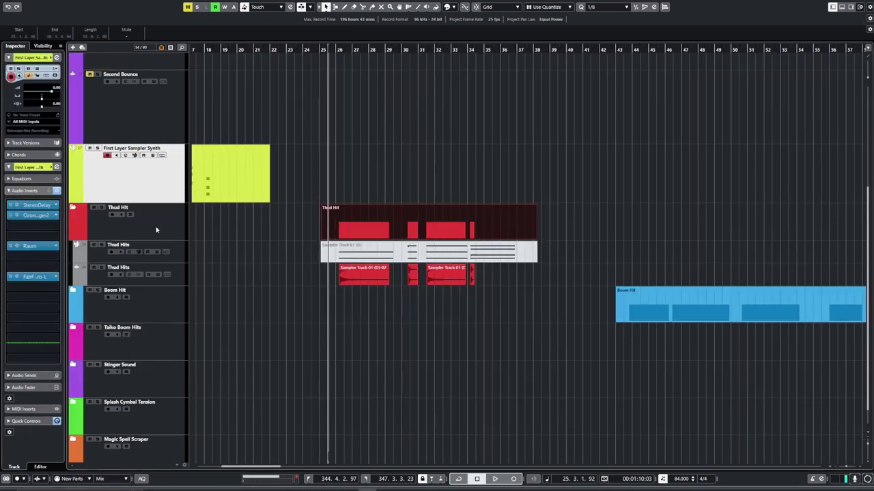
# Select the Thud Hits track, check its Raum reverb settings, and show its loaded sample.
pyautogui.click(156, 230)
pyautogui.click(168, 253)
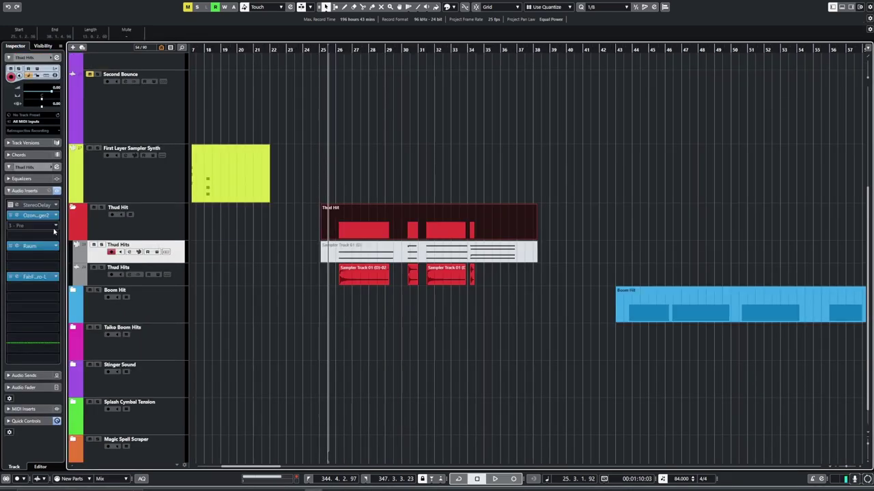
pyautogui.click(17, 247)
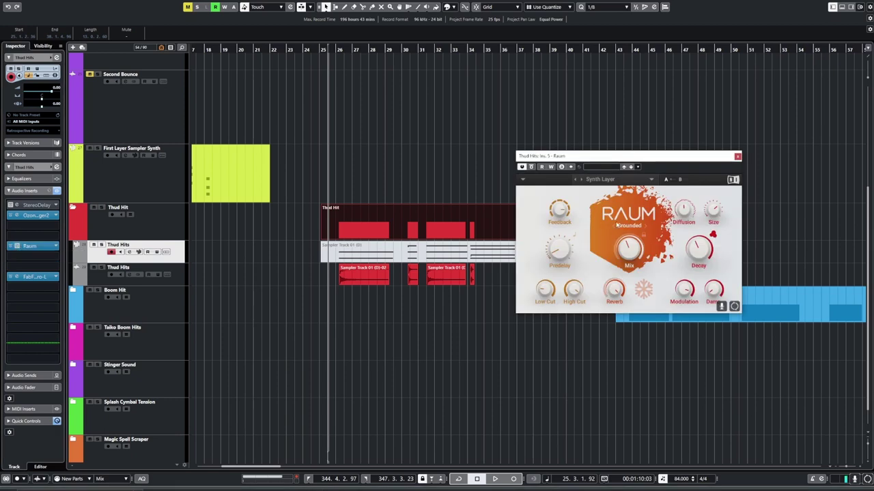
pyautogui.click(119, 270)
pyautogui.hotkey('ctrl', 'e')
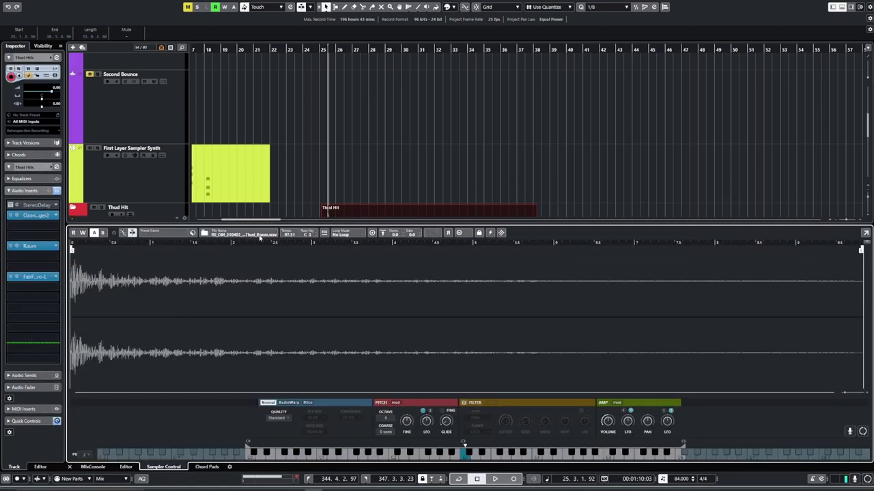
# Audition the loaded thud sample and select the Sampler Track 01 (D)-02 audio event.
pyautogui.scroll(-3, 276, 192)
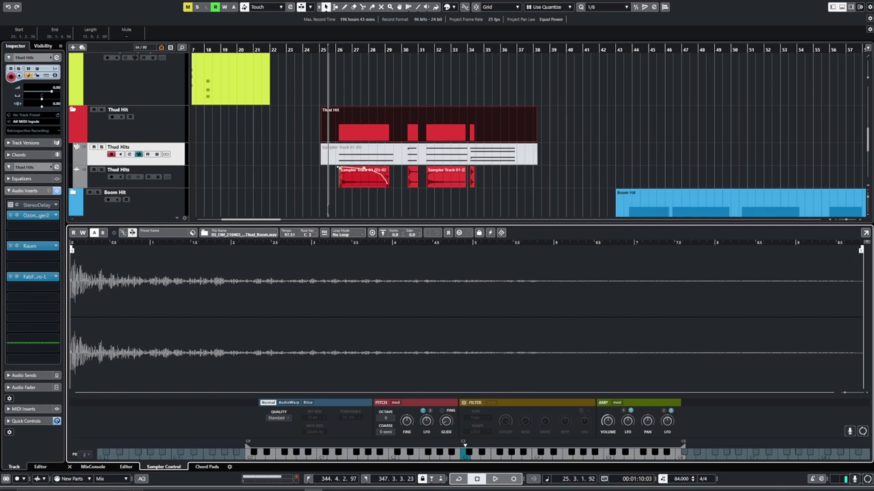
pyautogui.click(338, 456)
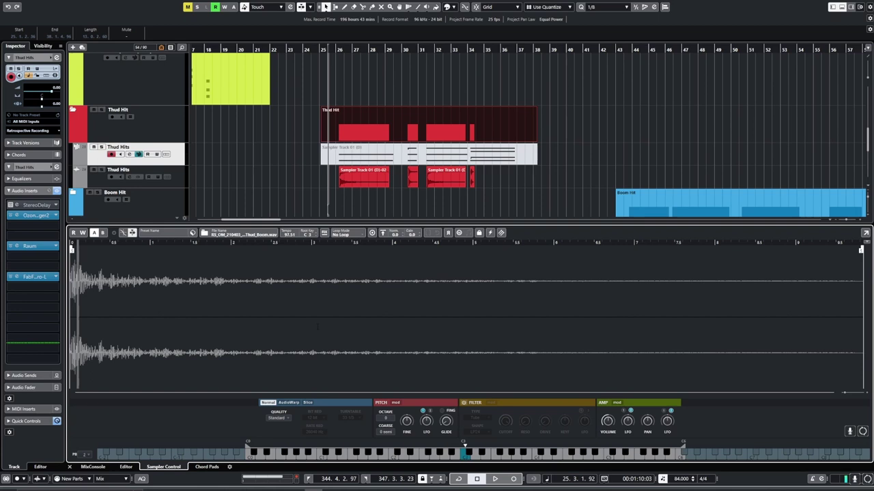
pyautogui.click(352, 178)
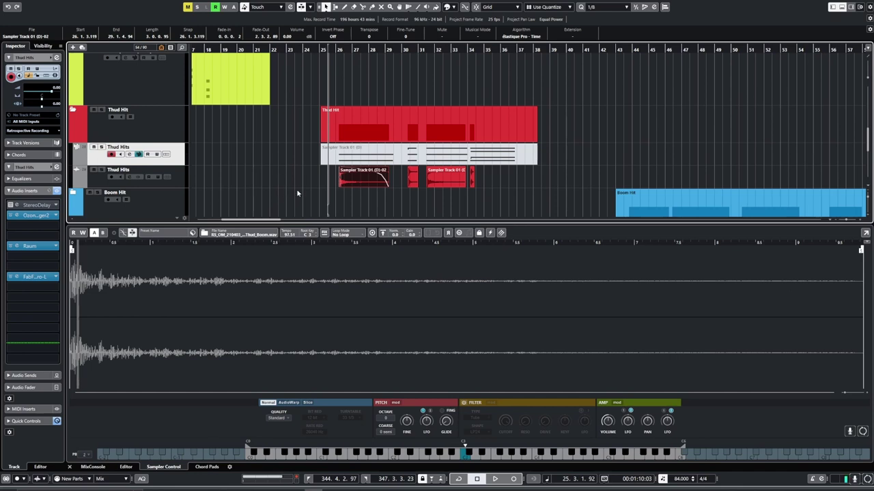
# Zoom into the Thud Hits part, open its notes in the editor, and close its channel settings.
pyautogui.hotkey('alt', 's')
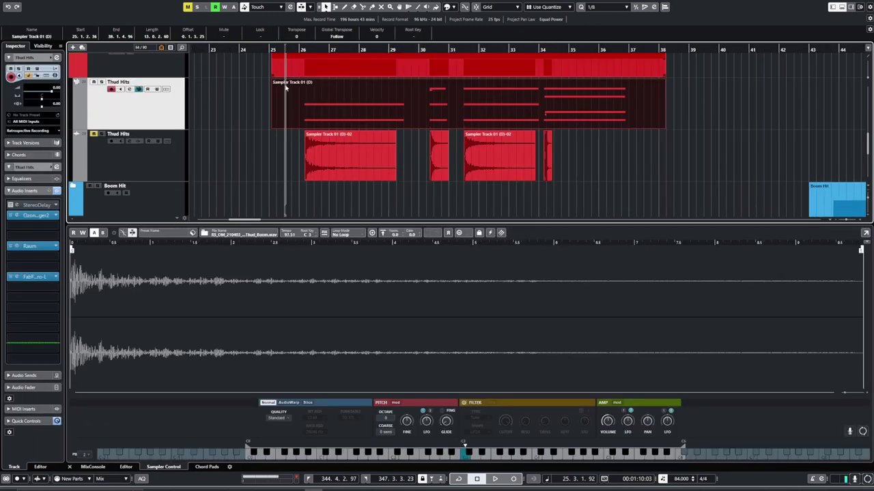
pyautogui.press('Return')
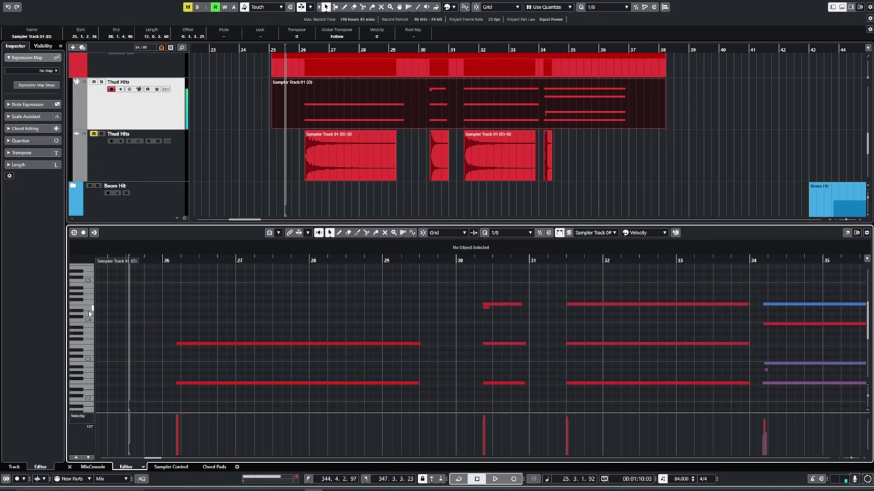
pyautogui.click(130, 89)
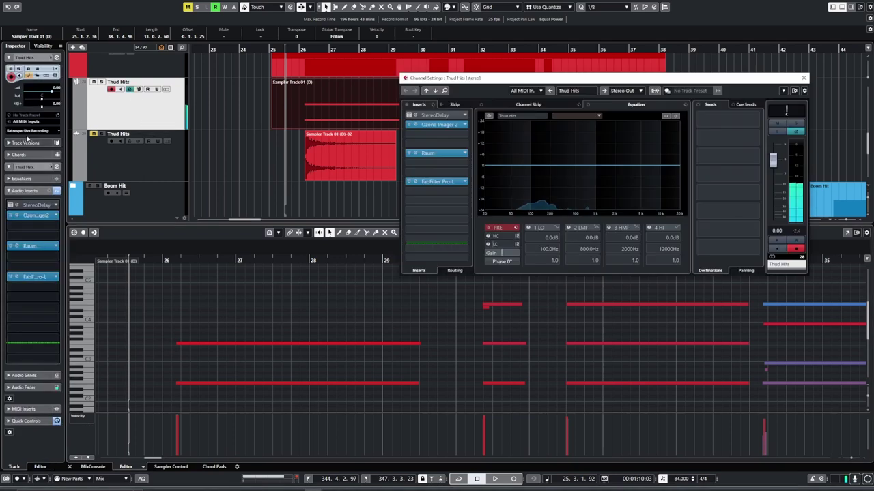
pyautogui.click(804, 78)
# Play the thud hits from about bar 30 to bar 34, then hide the key editor.
pyautogui.press('space')
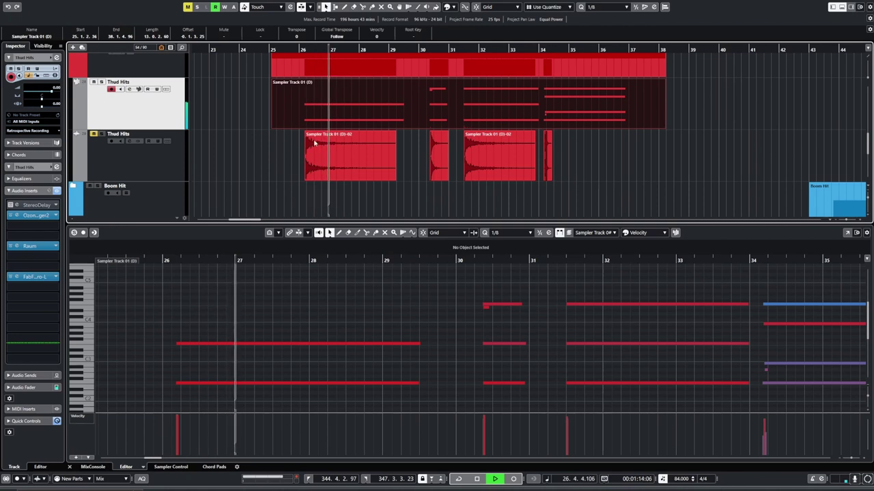
pyautogui.click(423, 48)
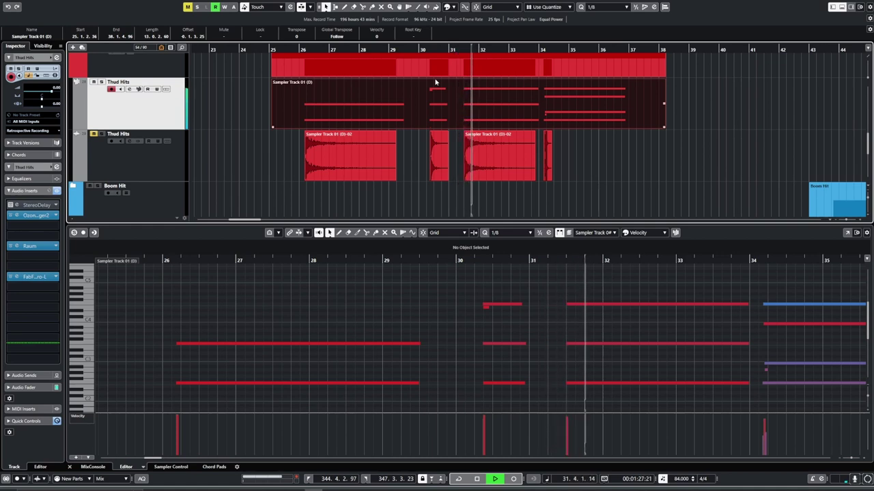
pyautogui.click(540, 67)
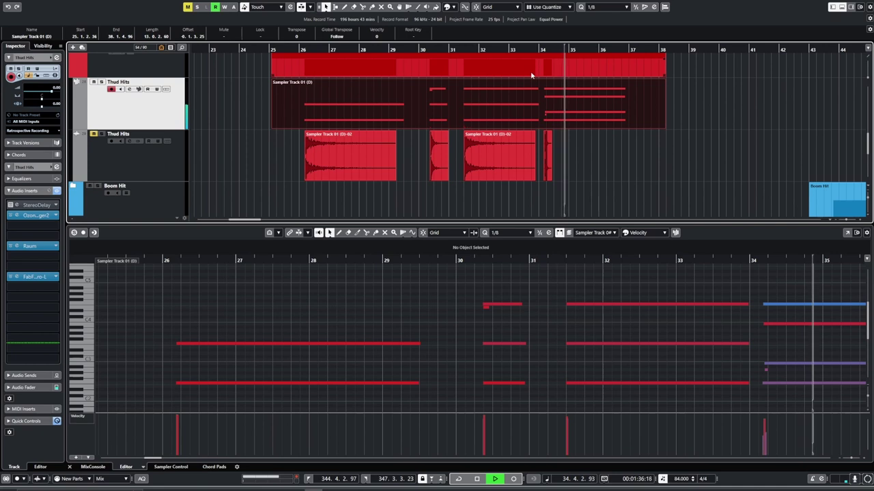
pyautogui.scroll(-2, 261, 162)
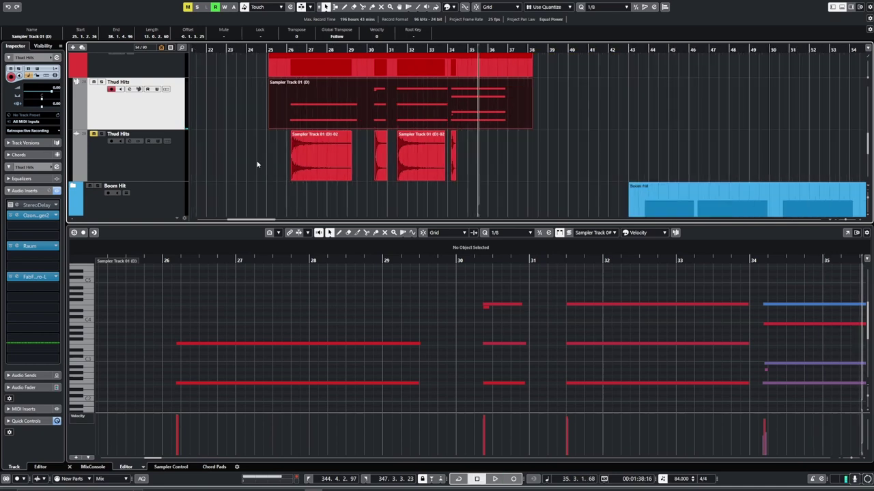
pyautogui.hotkey('ctrl', 'alt', 'e')
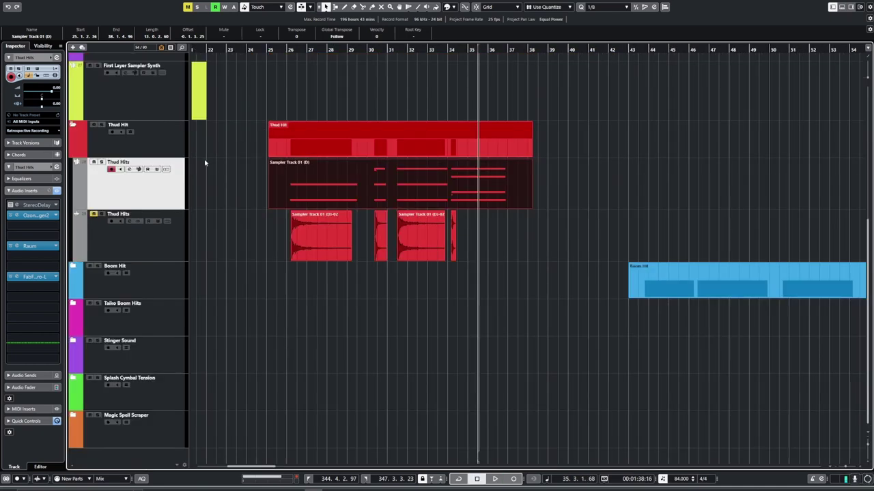
# Expand the Boom Hit folder and show the middle Boom Hit track's insert effects.
pyautogui.scroll(-2, 263, 161)
pyautogui.hscroll(3, 351, 170)
pyautogui.click(150, 277)
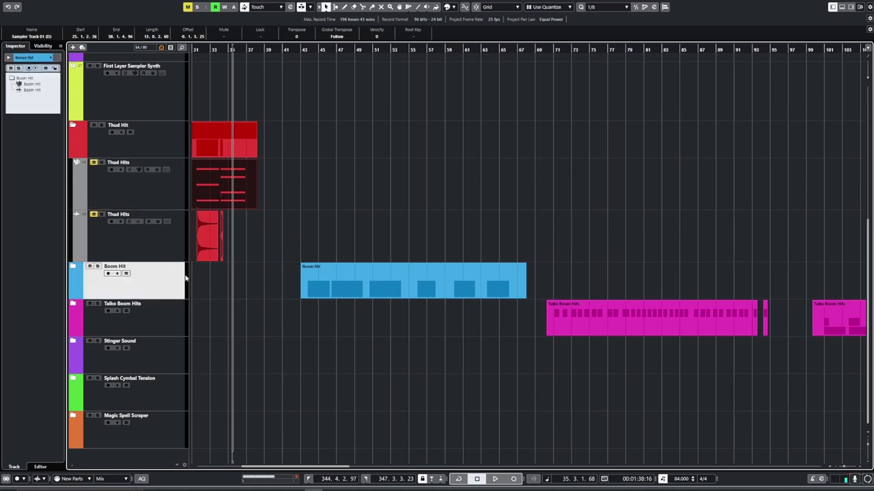
pyautogui.hotkey('alt', 's')
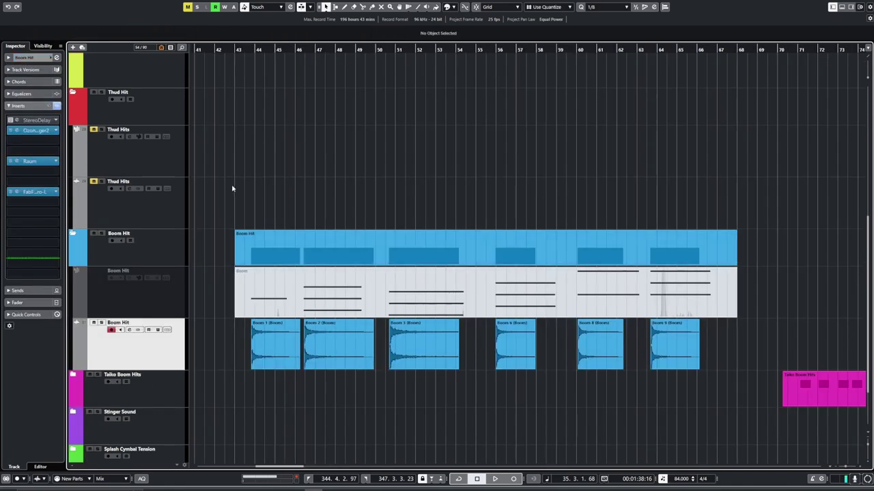
pyautogui.click(156, 295)
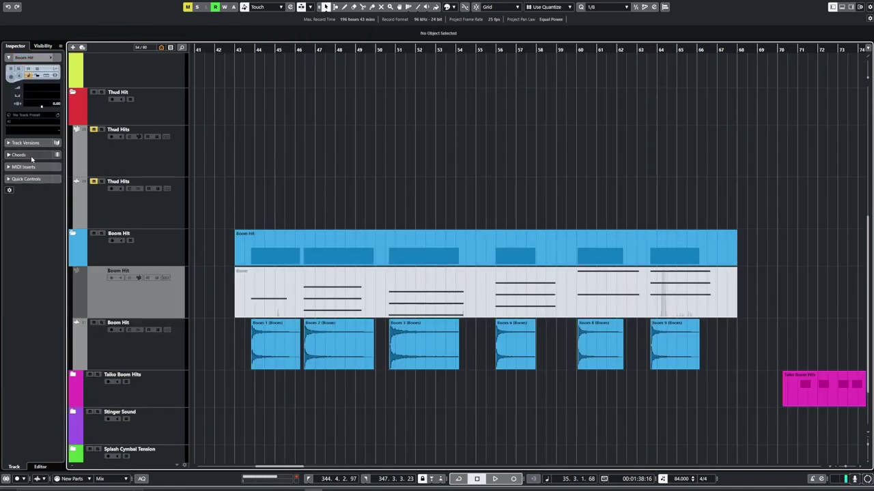
pyautogui.click(115, 314)
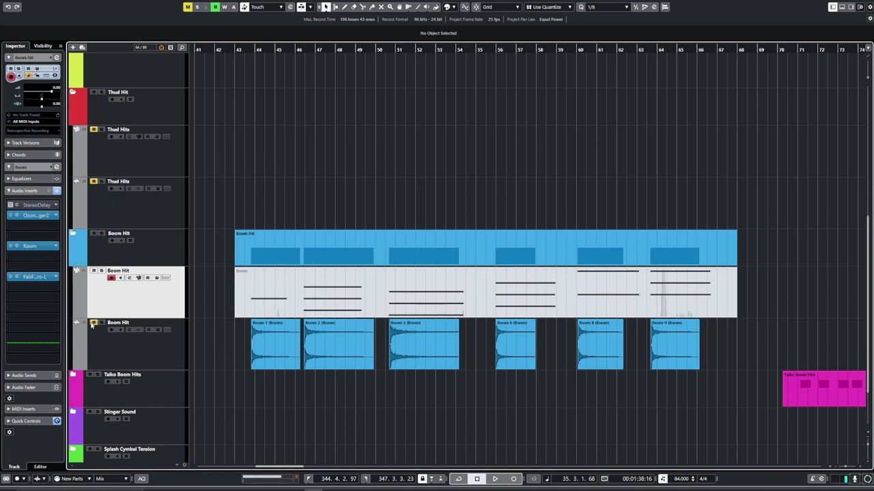
# Check the Raum reverb and the Boom sample in Sampler Control, then close the panel.
pyautogui.click(55, 245)
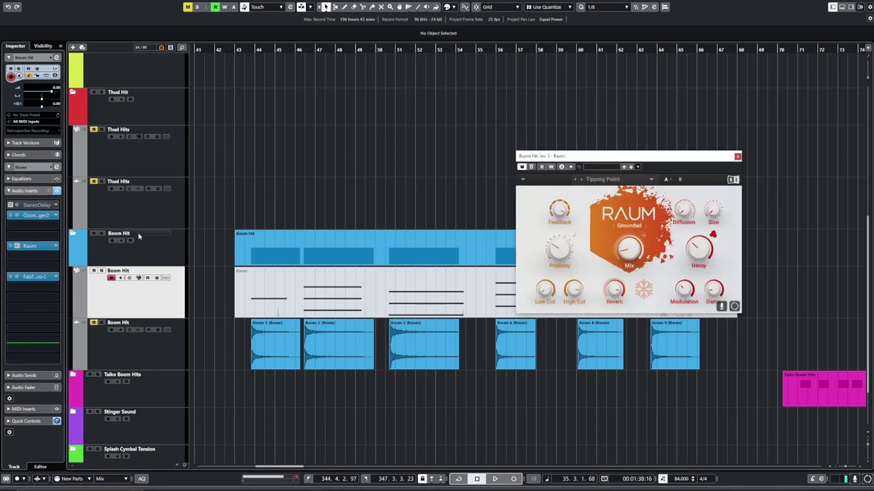
pyautogui.click(737, 157)
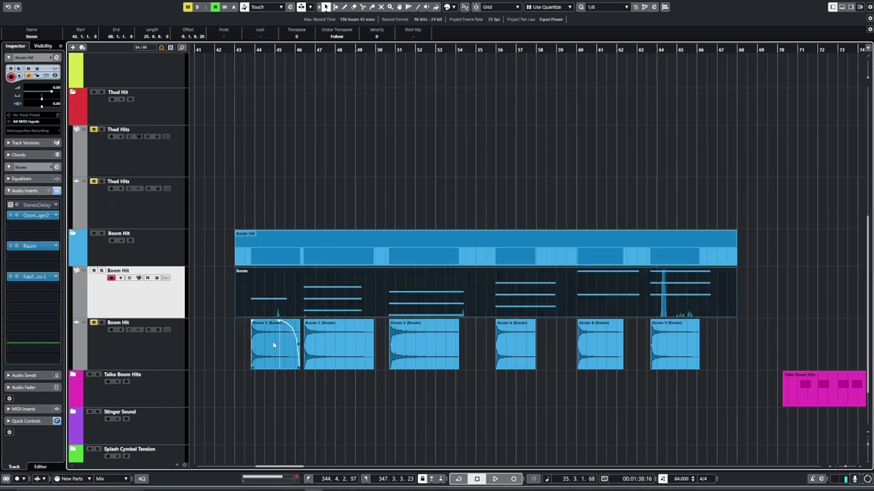
pyautogui.click(138, 277)
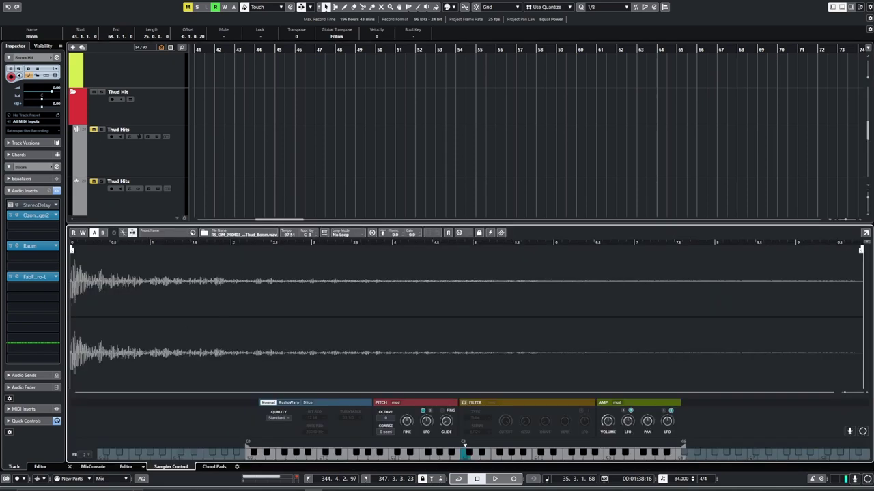
pyautogui.hotkey('ctrl', 'alt', 'e')
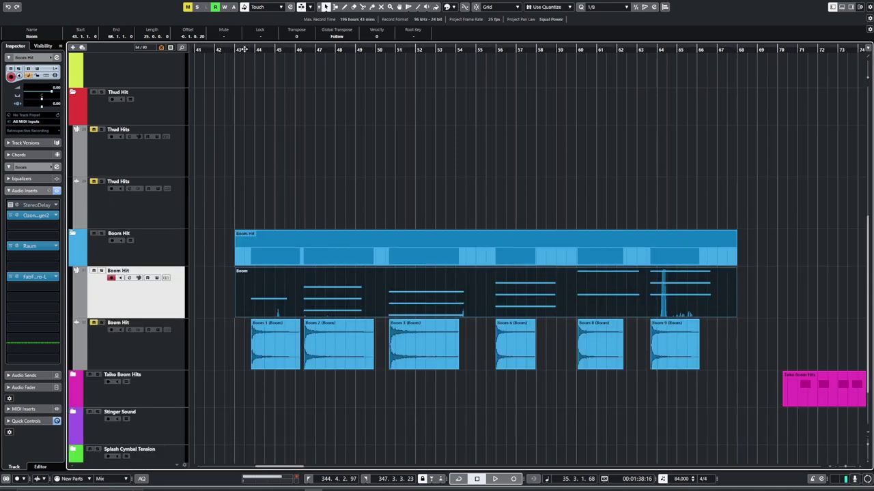
# Zoom in around bar 43 and play the boom hits, jumping to bars 50 and 55.
pyautogui.moveTo(243, 49); pyautogui.dragTo(287, 102)
pyautogui.press('space')
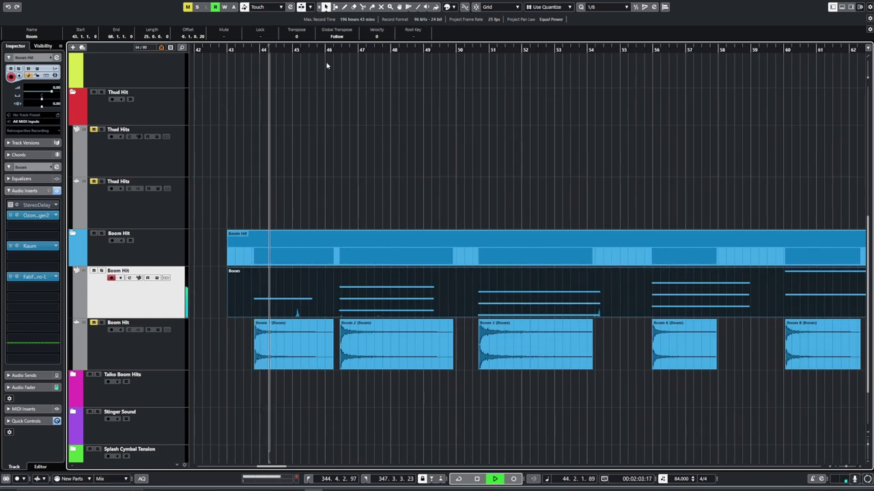
pyautogui.click(470, 51)
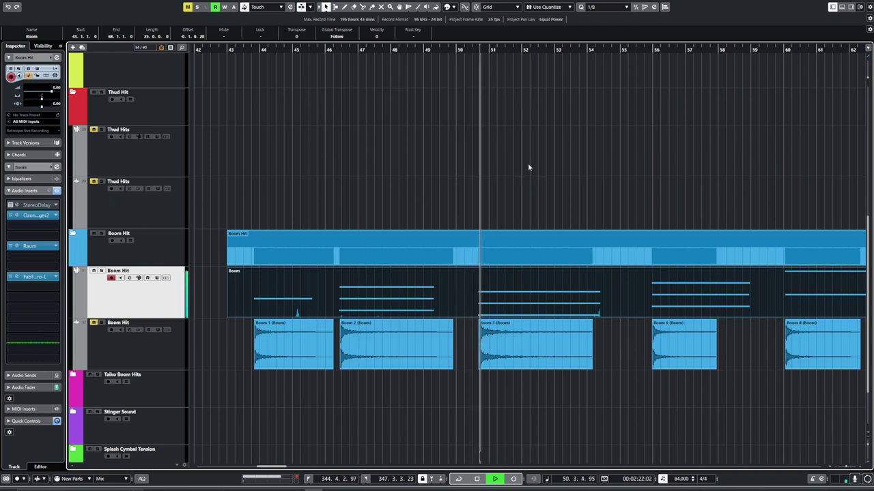
pyautogui.hscroll(5, 410, 150)
pyautogui.scroll(-1, 409, 150)
pyautogui.click(401, 49)
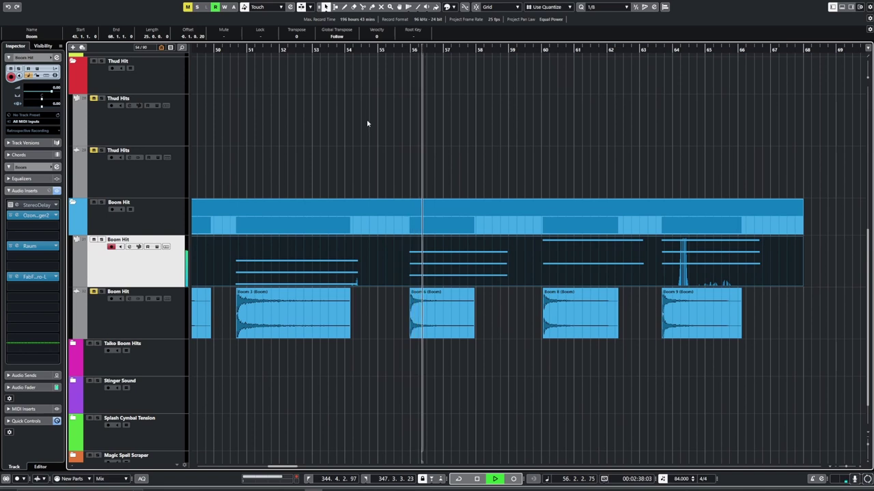
pyautogui.press('space')
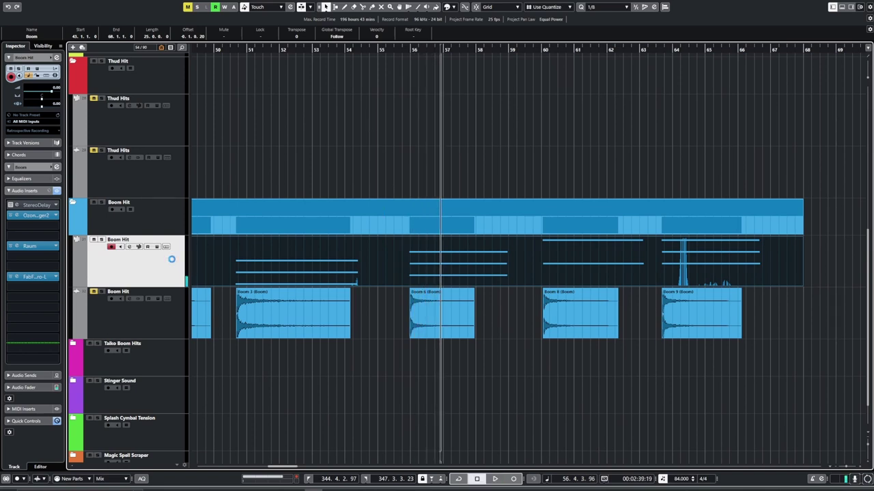
# Open the Boom MIDI part, select the long high note at bar 56, and play from just before it.
pyautogui.doubleClick(410, 272)
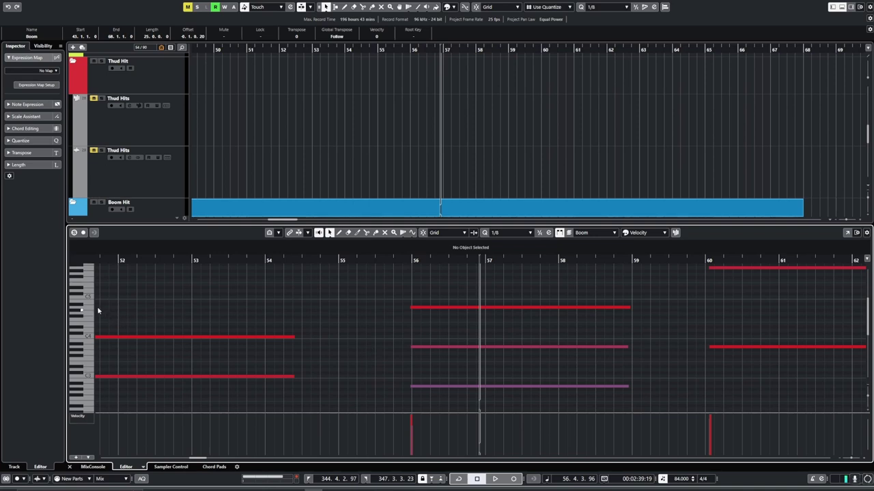
pyautogui.click(443, 308)
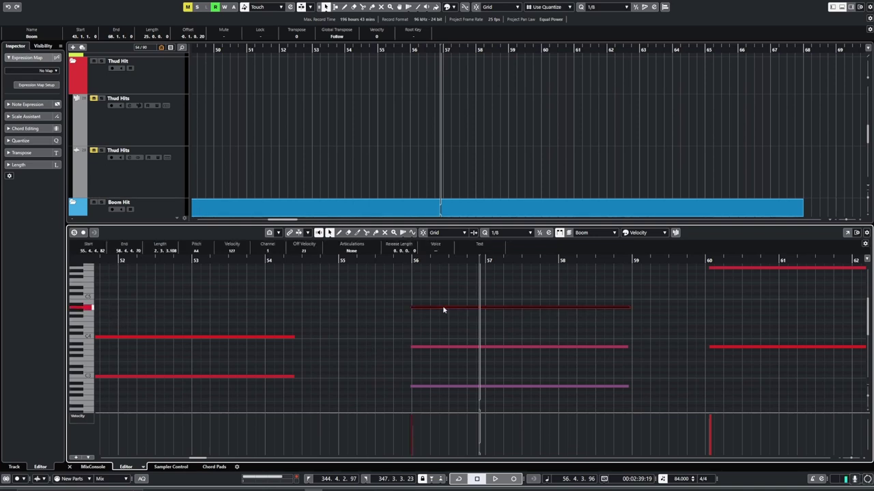
pyautogui.click(402, 261)
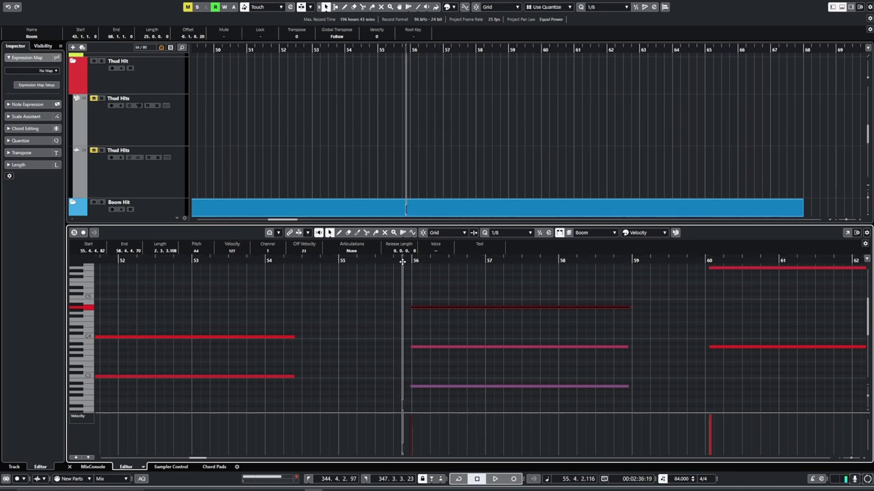
pyautogui.press('space')
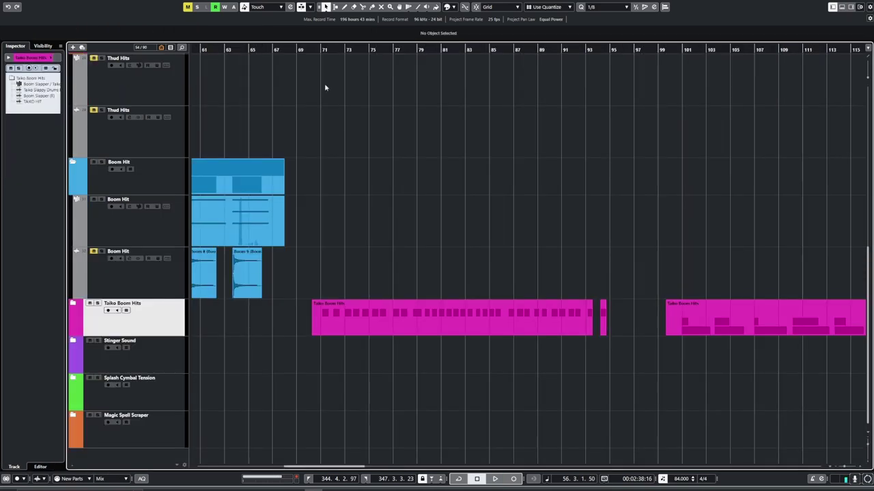
# Expand Taiko Boom Hits, audition it, check its Raum reverb, then select Taiko Slappy Drums High.
pyautogui.click(73, 305)
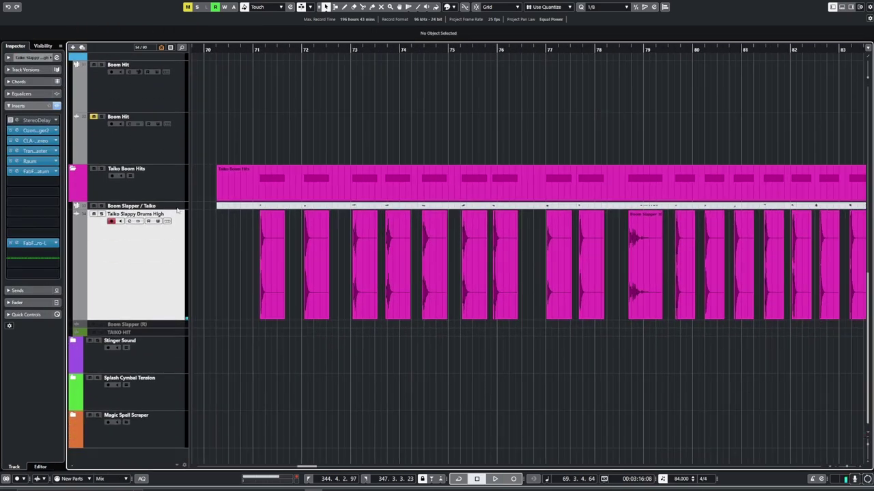
pyautogui.press('space')
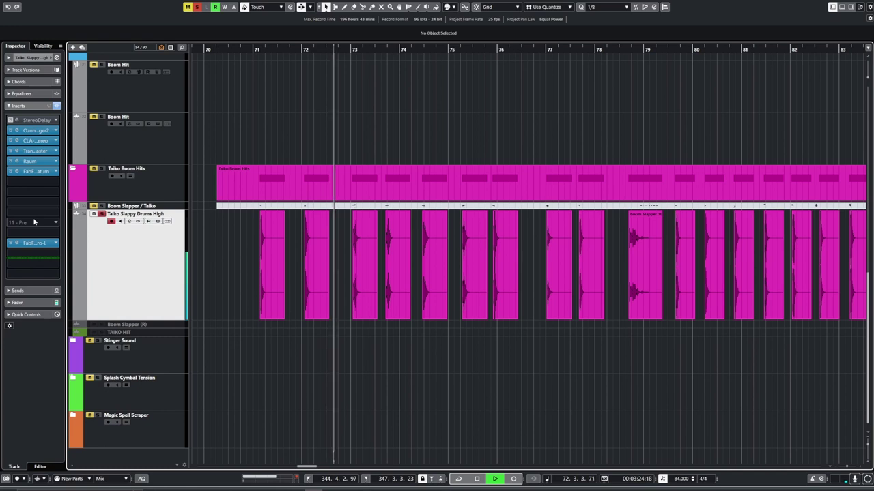
pyautogui.click(17, 162)
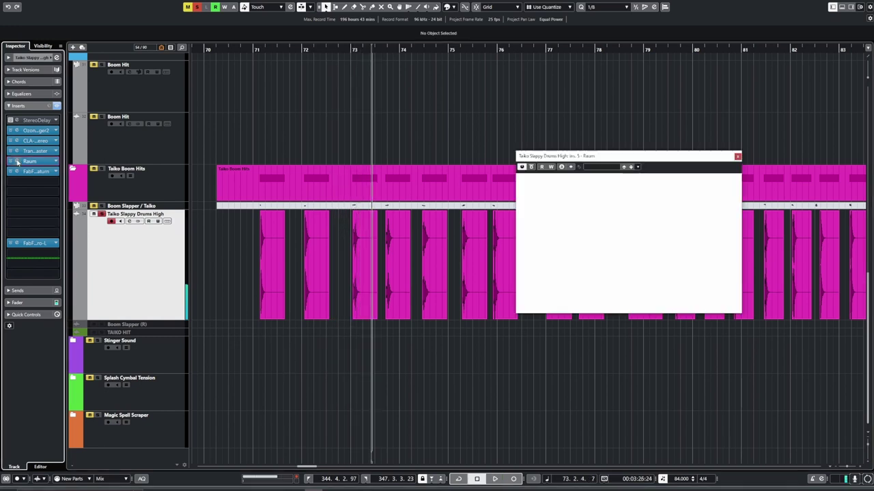
pyautogui.click(738, 157)
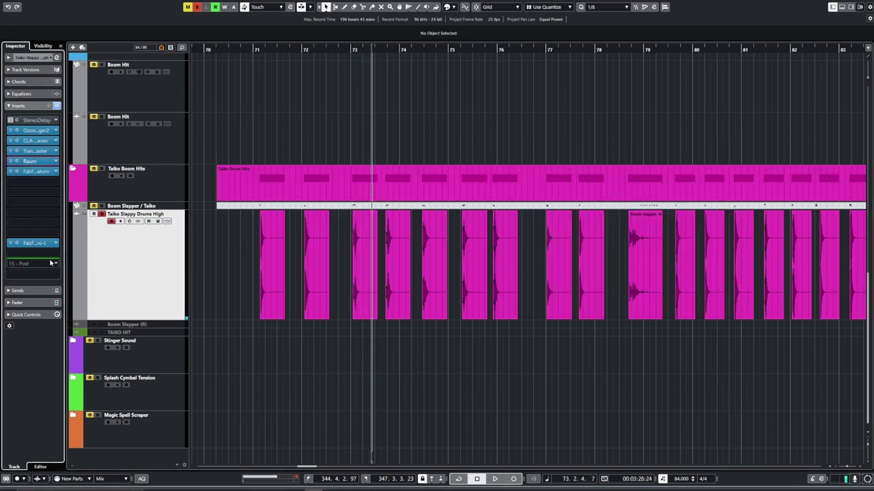
pyautogui.click(172, 209)
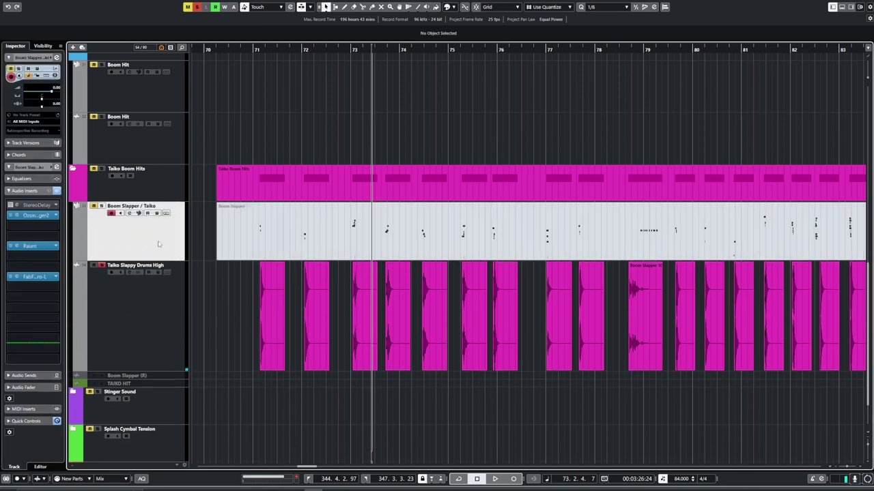
pyautogui.click(157, 312)
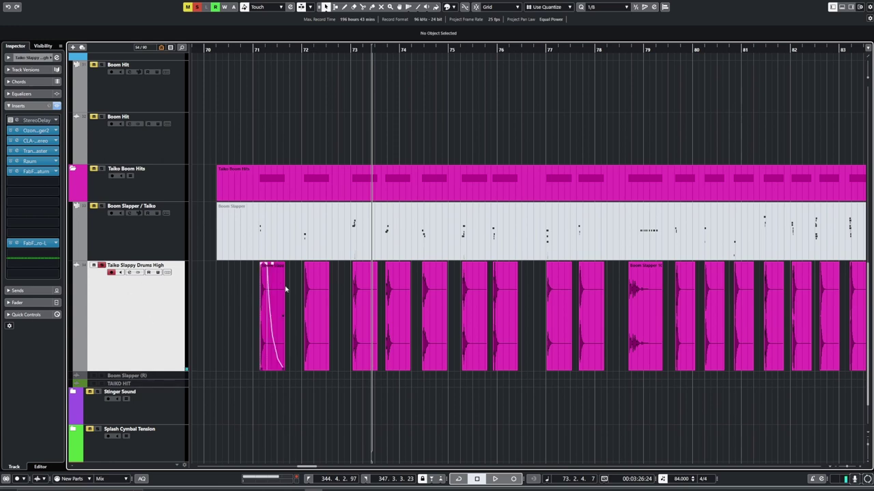
# Play the Taiko Slappy Drums High hits from around bar 74, then stop playback.
pyautogui.scroll(4, 388, 236)
pyautogui.scroll(2, 462, 273)
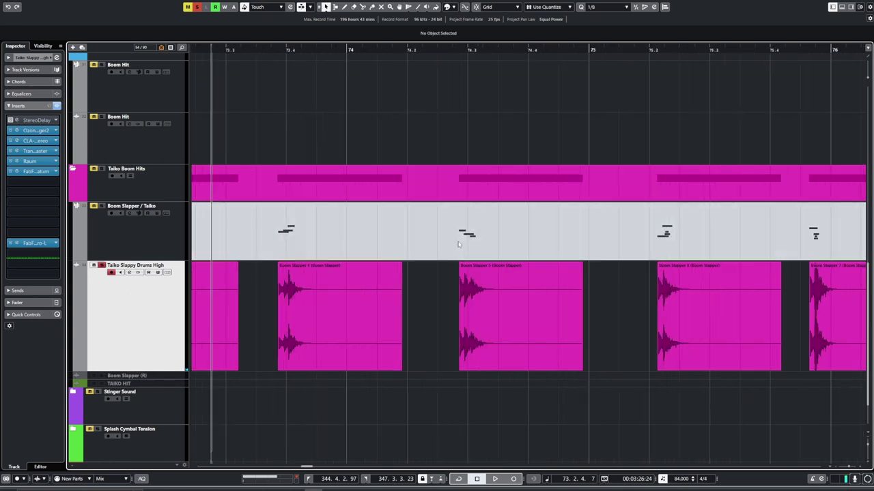
pyautogui.doubleClick(445, 48)
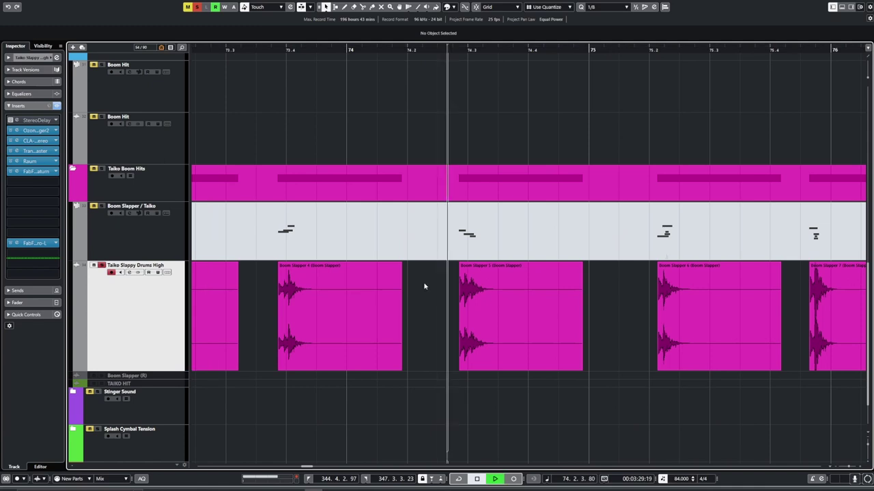
pyautogui.scroll(-3, 527, 281)
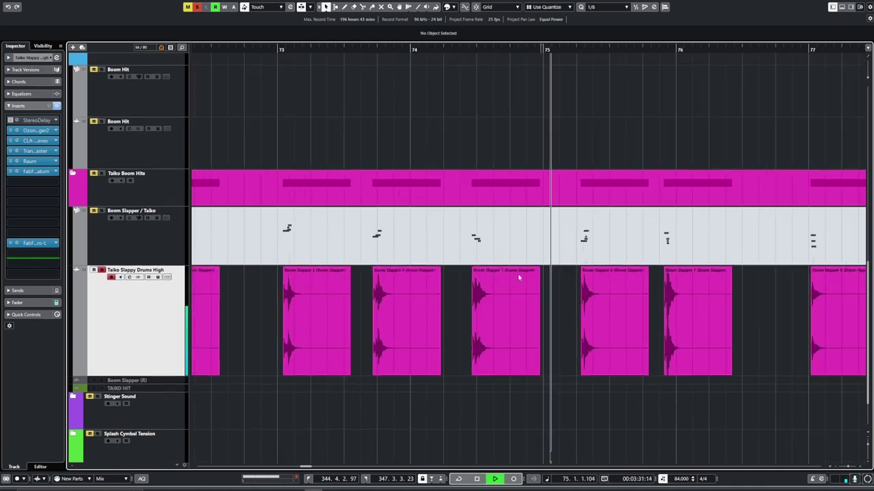
pyautogui.scroll(1, 275, 287)
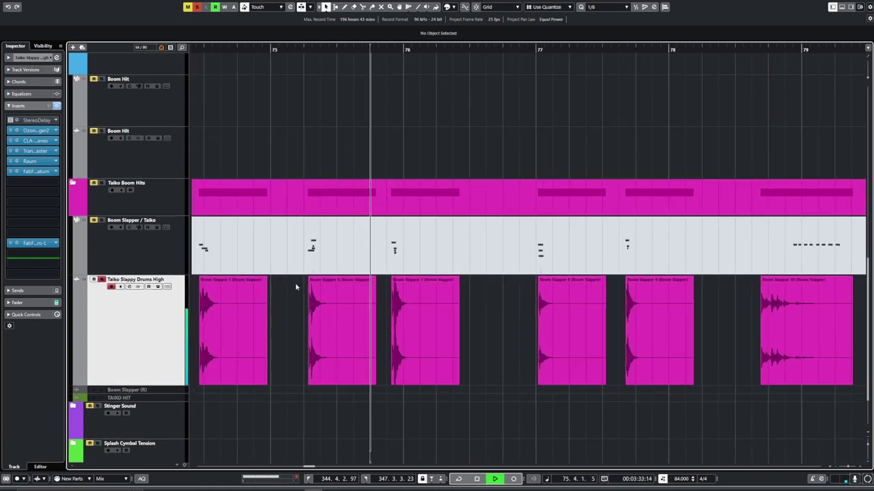
pyautogui.hscroll(5, 295, 287)
pyautogui.scroll(-1, 296, 287)
pyautogui.press('space')
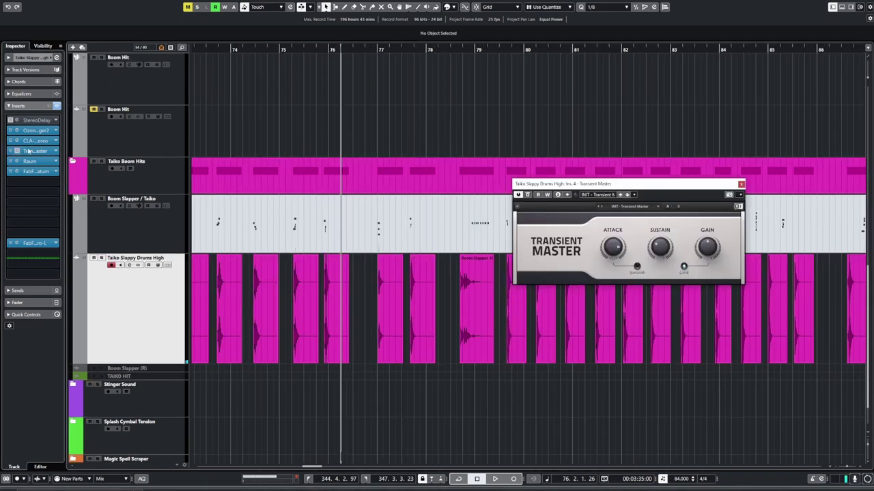
# Close the Transient Master window and play the arrangement from just before bar 77.
pyautogui.moveTo(597, 183); pyautogui.dragTo(455, 140)
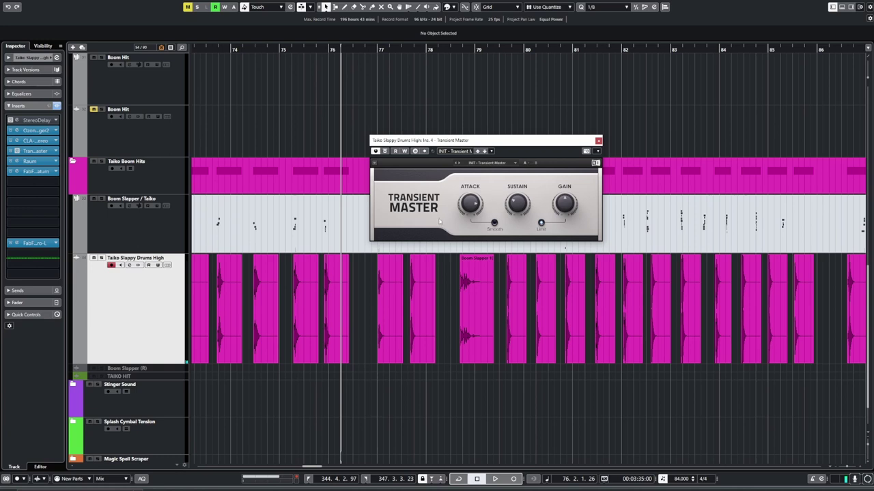
pyautogui.click(597, 140)
pyautogui.scroll(6, 382, 69)
pyautogui.click(394, 49)
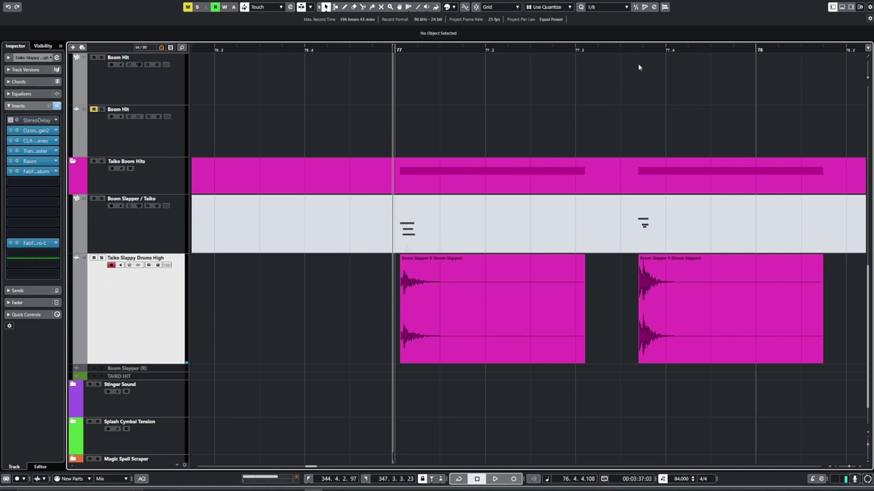
pyautogui.press('space')
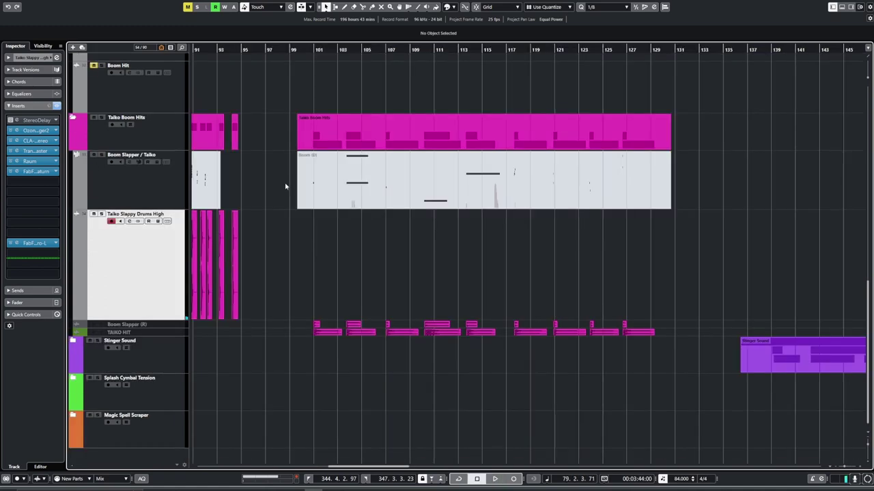
# Select the TAIKO HIT track and start playback of its hits.
pyautogui.click(177, 333)
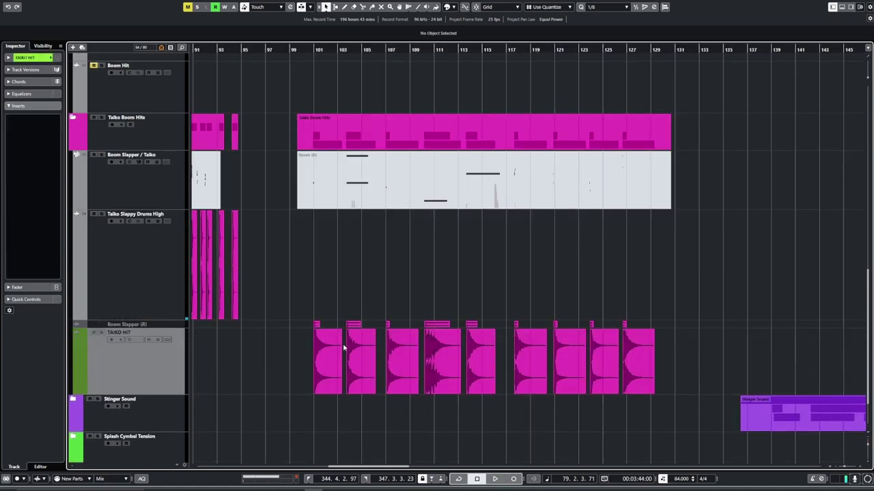
pyautogui.scroll(3, 343, 348)
pyautogui.rightClick(146, 319)
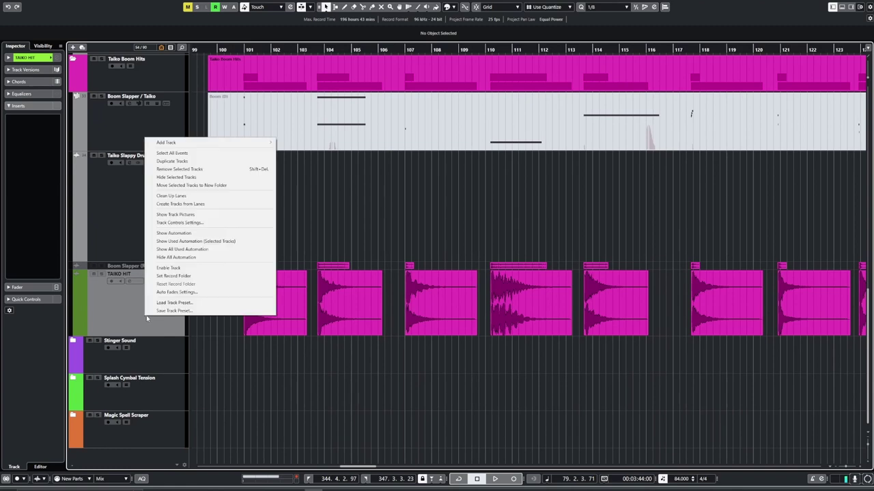
pyautogui.click(219, 250)
pyautogui.press('space')
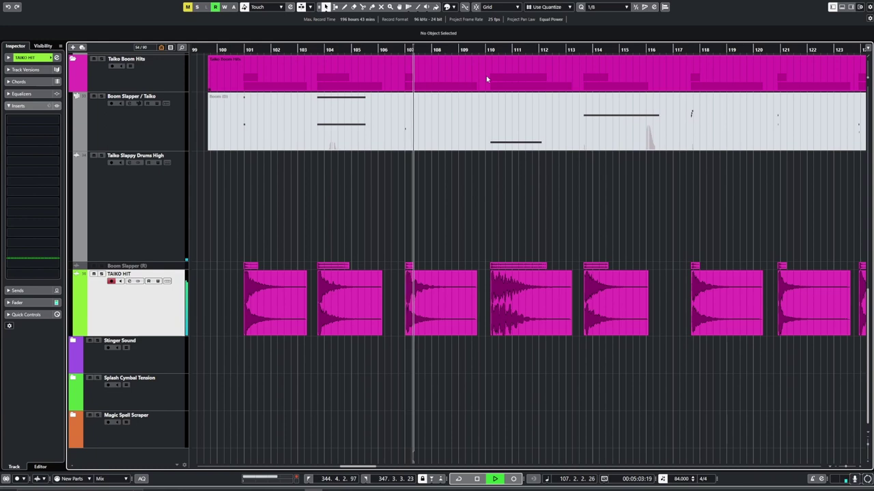
# Audition the taiko hits around bars 110 and 117, then expand the Stinger Sound folder.
pyautogui.click(489, 49)
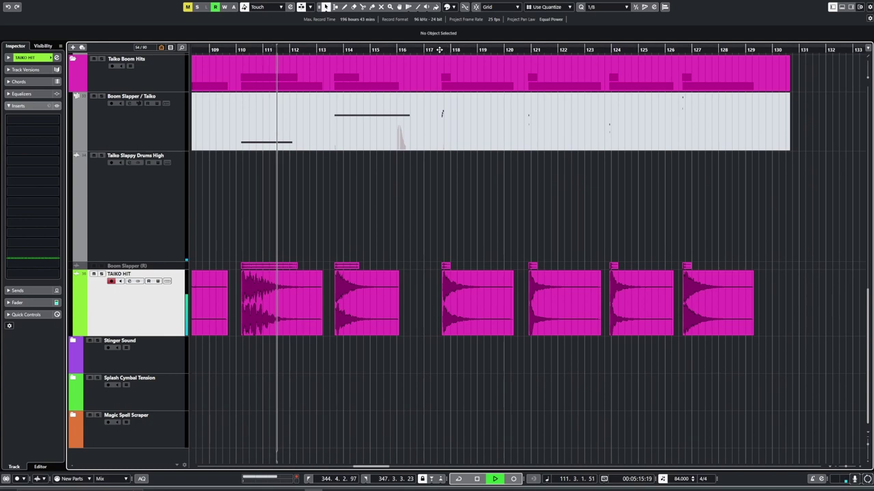
pyautogui.click(440, 50)
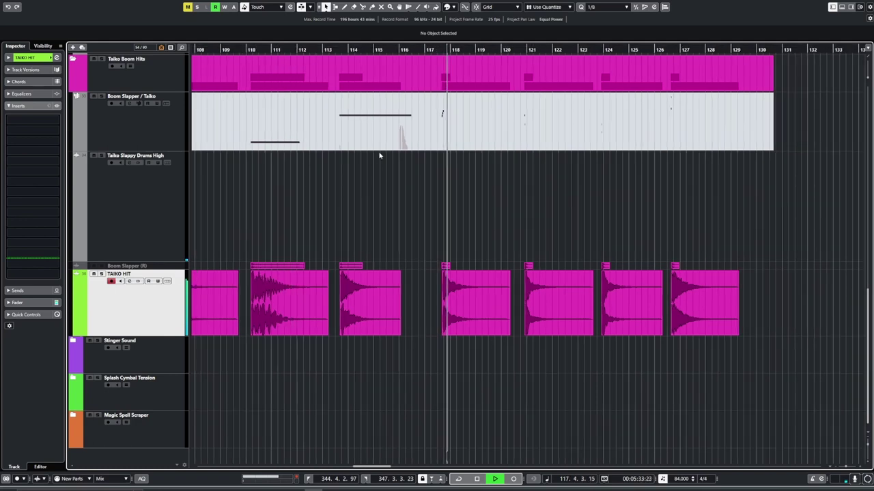
pyautogui.press('h')
pyautogui.press('h')
pyautogui.press('h')
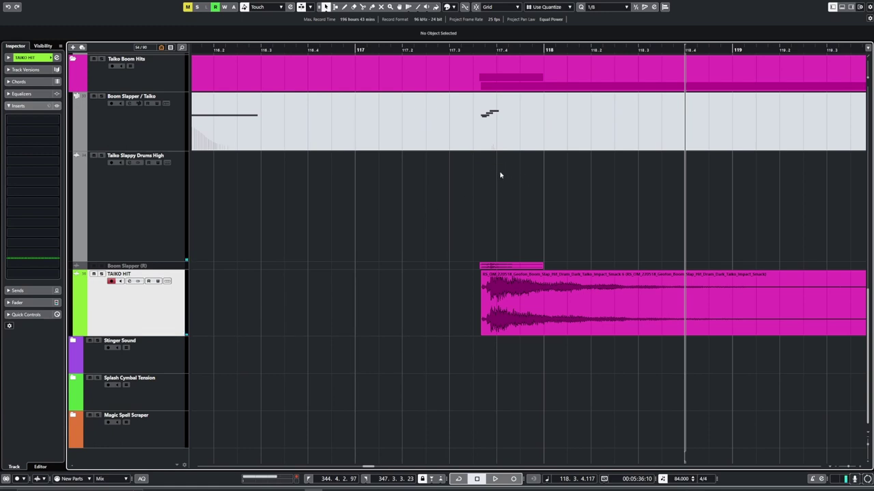
pyautogui.press('space')
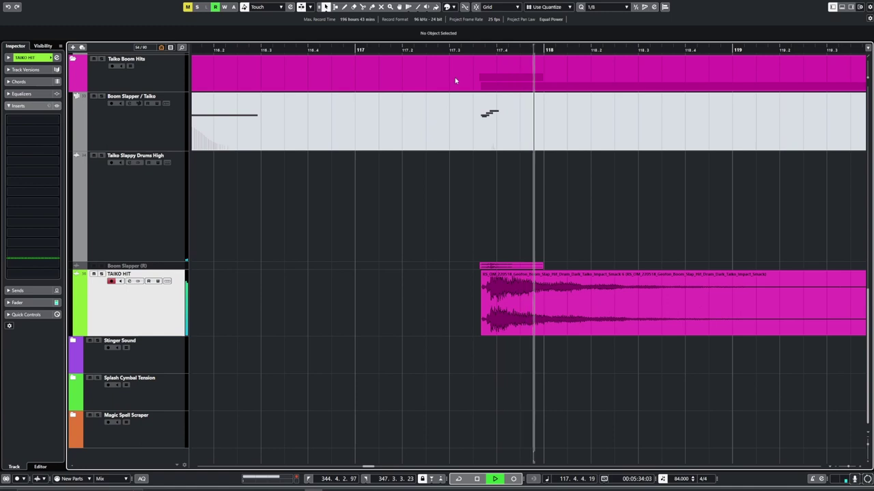
pyautogui.press('g')
pyautogui.press('g')
pyautogui.press('g')
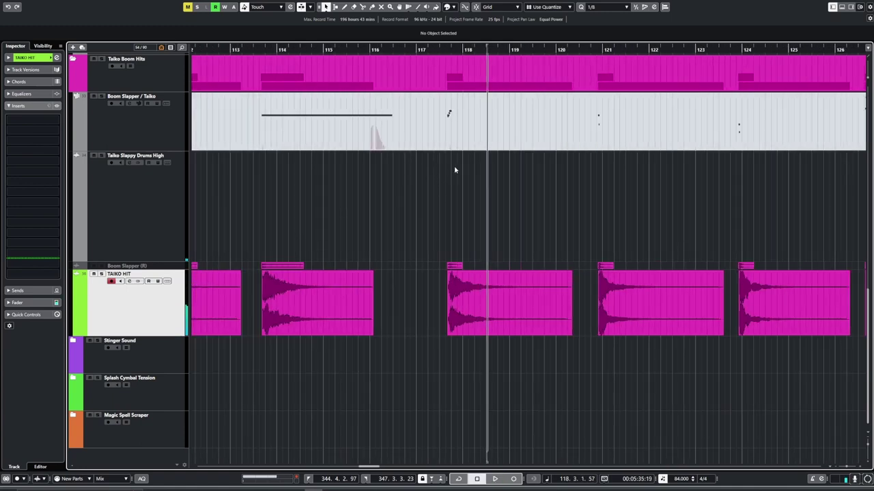
pyautogui.press('space')
pyautogui.click(73, 343)
pyautogui.click(73, 343)
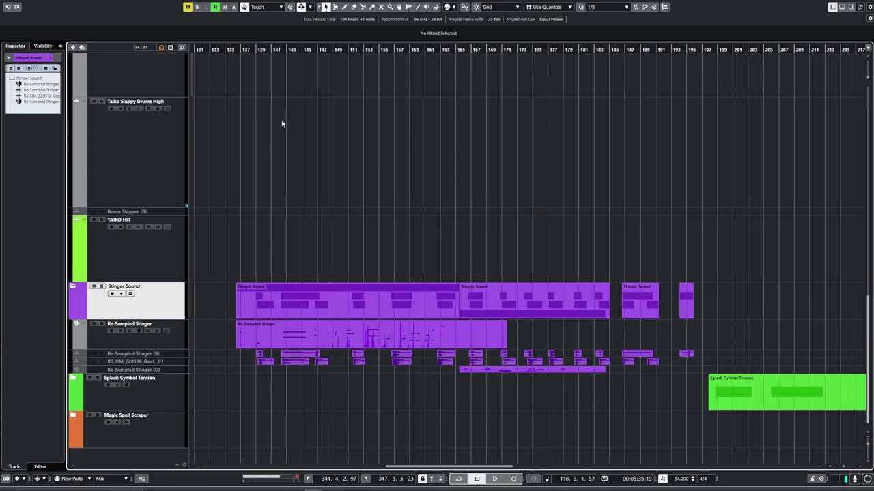
# Zoom in on the stingers around bar 141 and audition the Re-Sampled Stinger track.
pyautogui.moveTo(277, 50); pyautogui.dragTo(275, 323)
pyautogui.press('space')
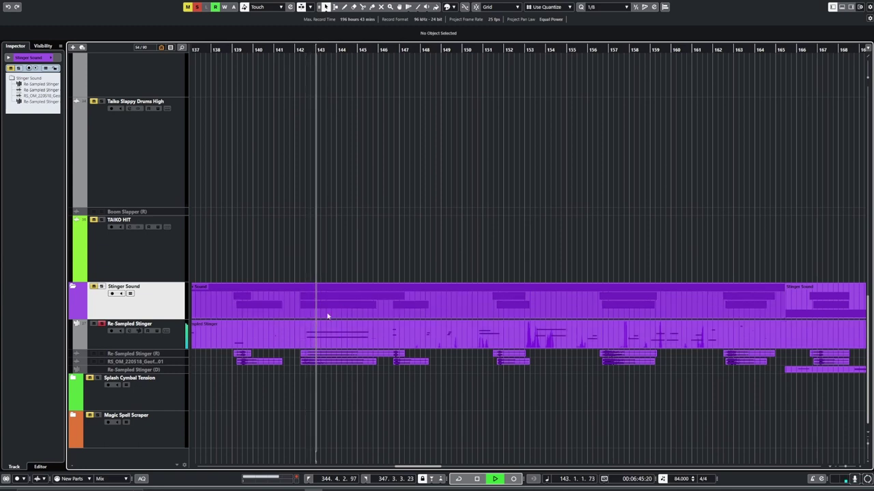
pyautogui.click(116, 344)
pyautogui.scroll(-2, 274, 196)
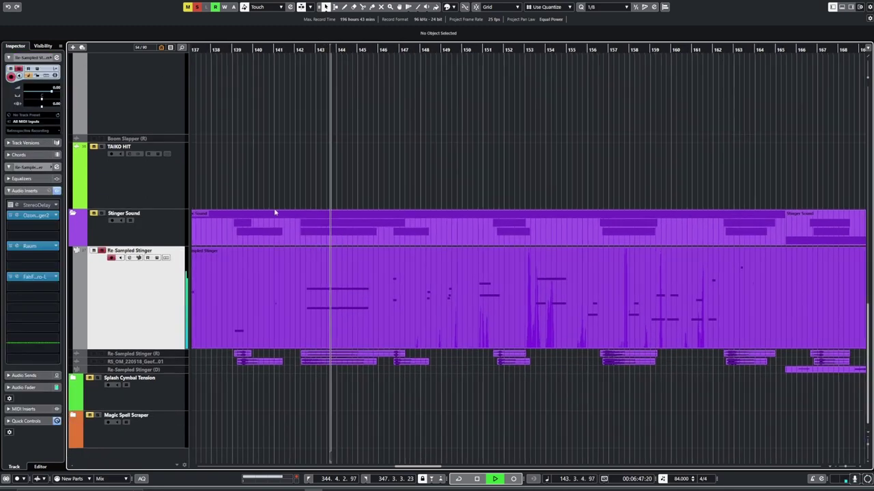
pyautogui.press('space')
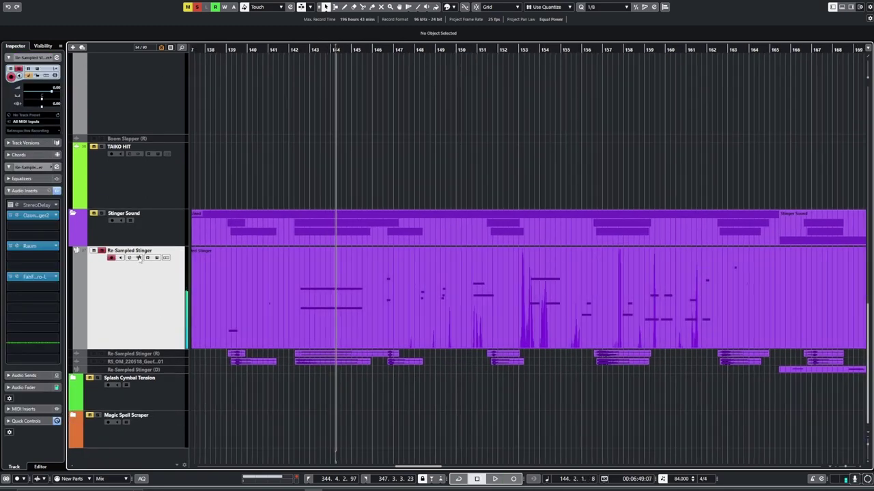
# View the stinger waveform in Sampler Control, then zoom closer and replay the stingers.
pyautogui.click(138, 258)
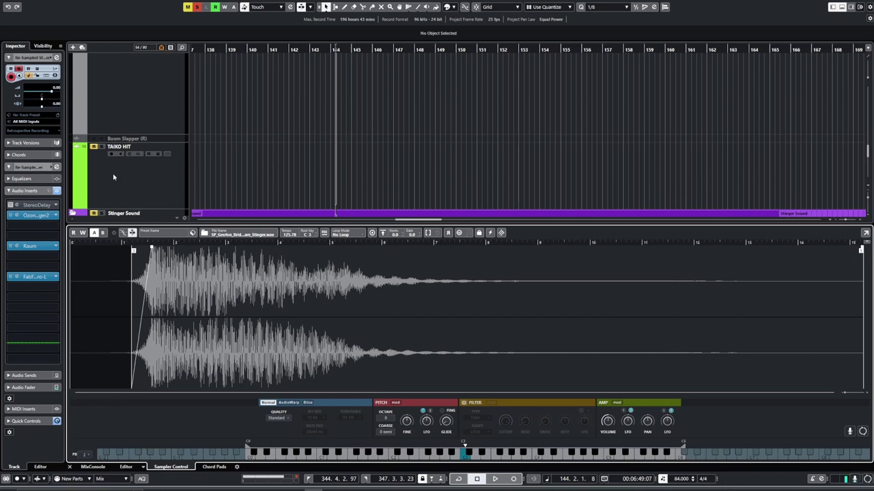
pyautogui.hotkey('ctrl', 'alt', 'e')
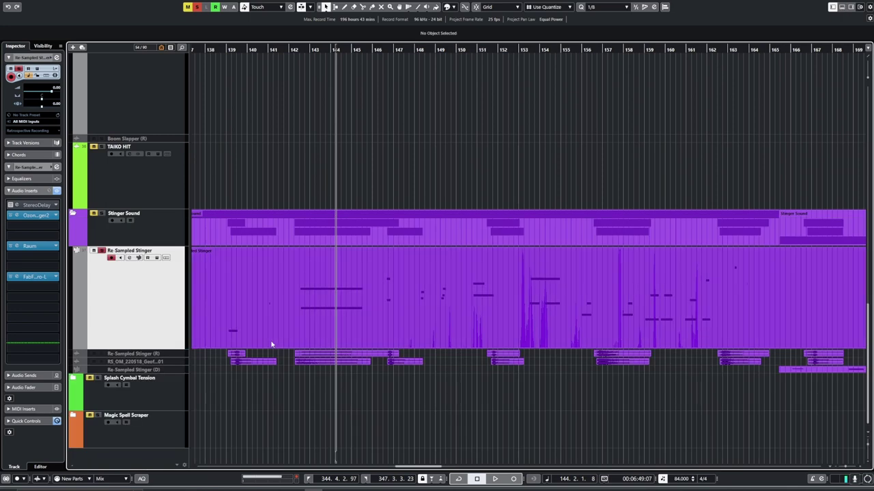
pyautogui.press('h')
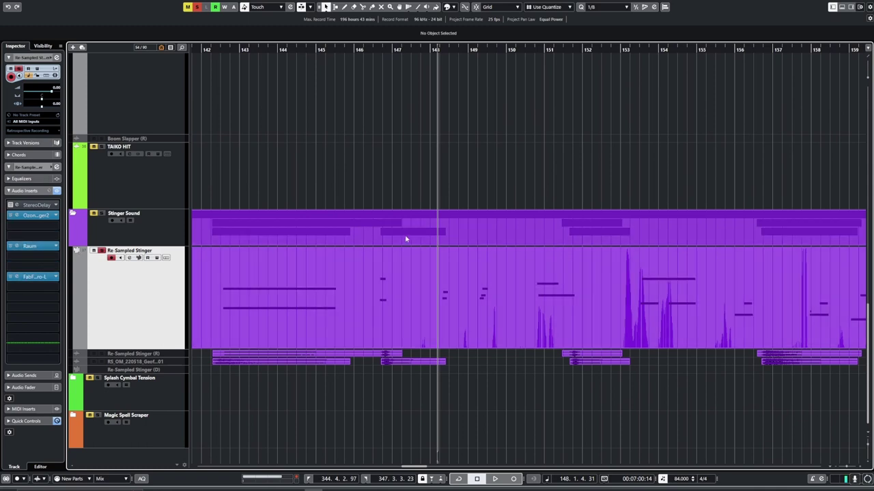
pyautogui.press('space')
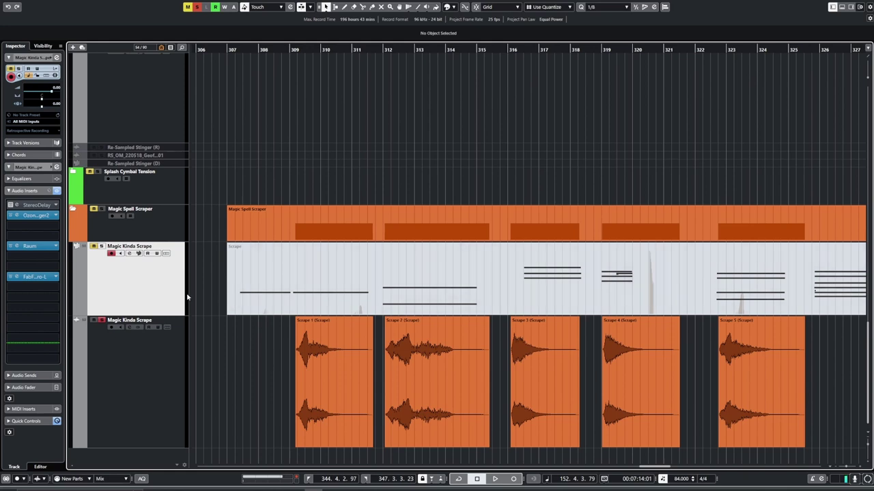
pyautogui.click(136, 371)
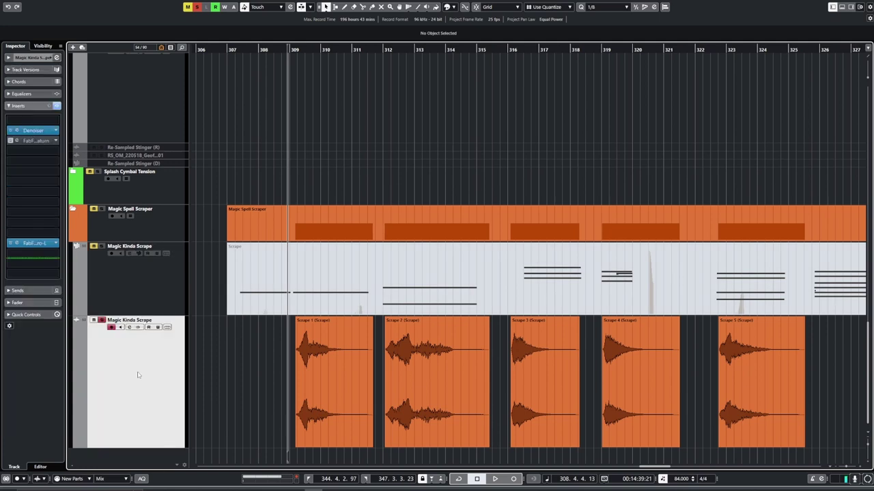
pyautogui.press('space')
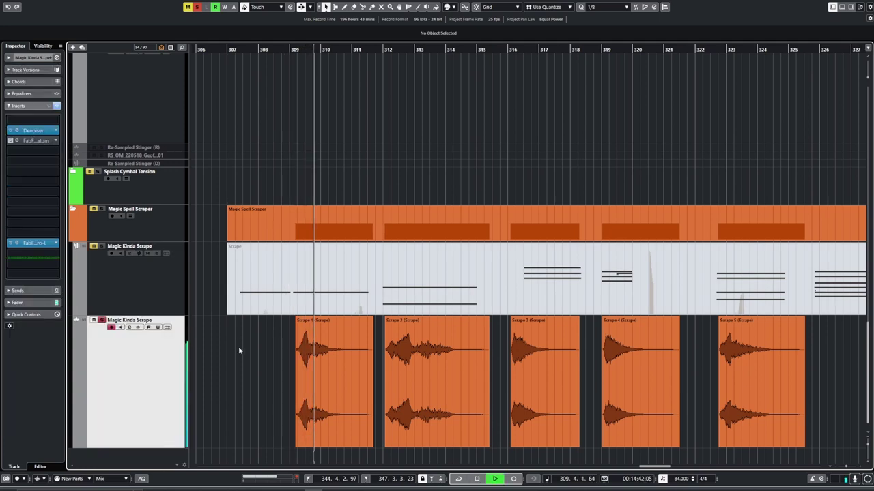
pyautogui.click(386, 49)
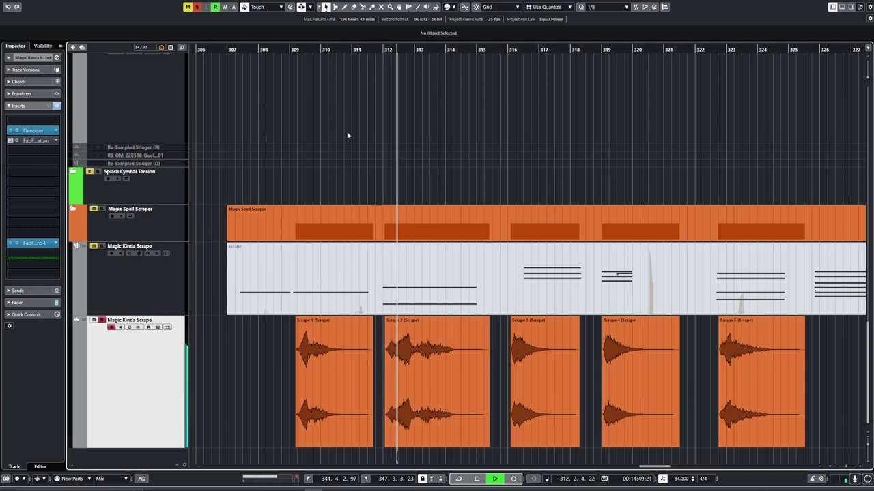
pyautogui.hscroll(5, 351, 247)
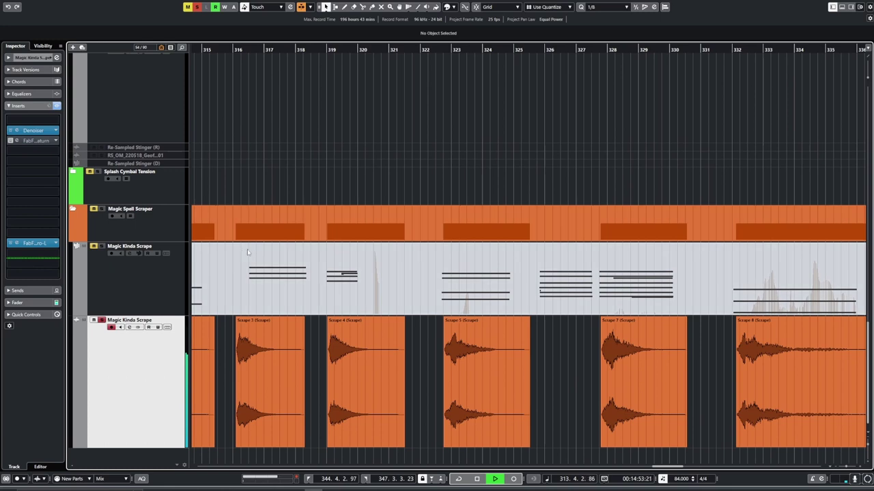
pyautogui.hscroll(-4, 454, 237)
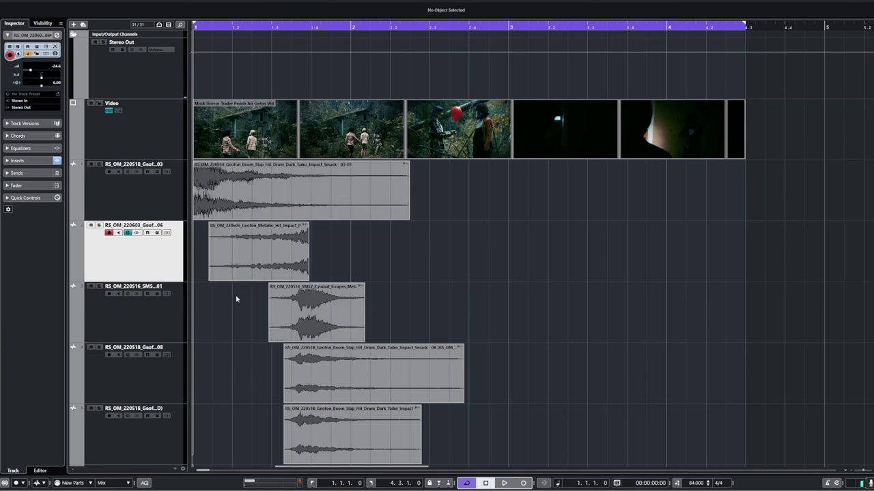
# Scroll past the video track down to the taiko tracks and play them against the trailer footage.
pyautogui.scroll(-10, 316, 276)
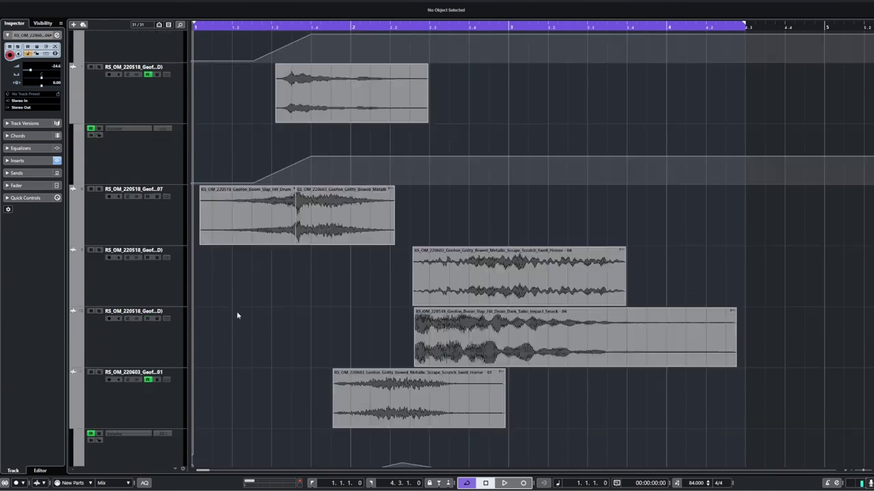
pyautogui.scroll(-10, 331, 302)
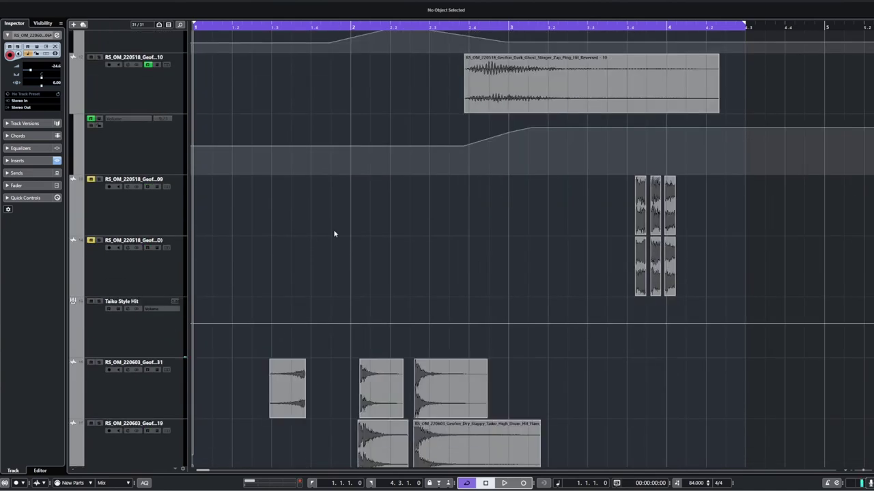
pyautogui.scroll(-3, 326, 234)
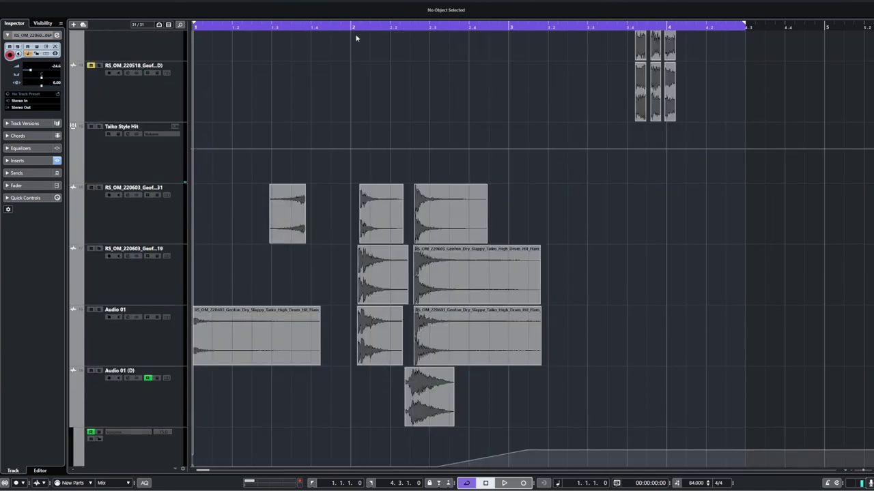
pyautogui.press('space')
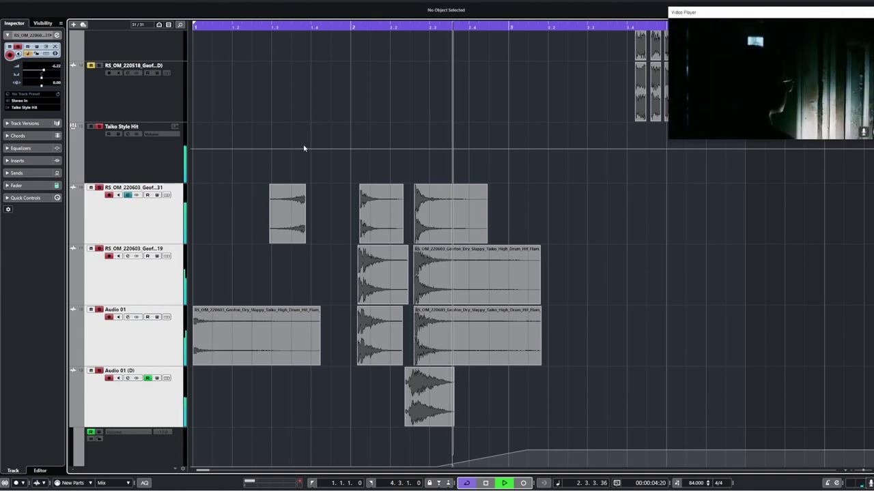
# Select the two later hits on the upper taiko track and fade out the second one.
pyautogui.press('space')
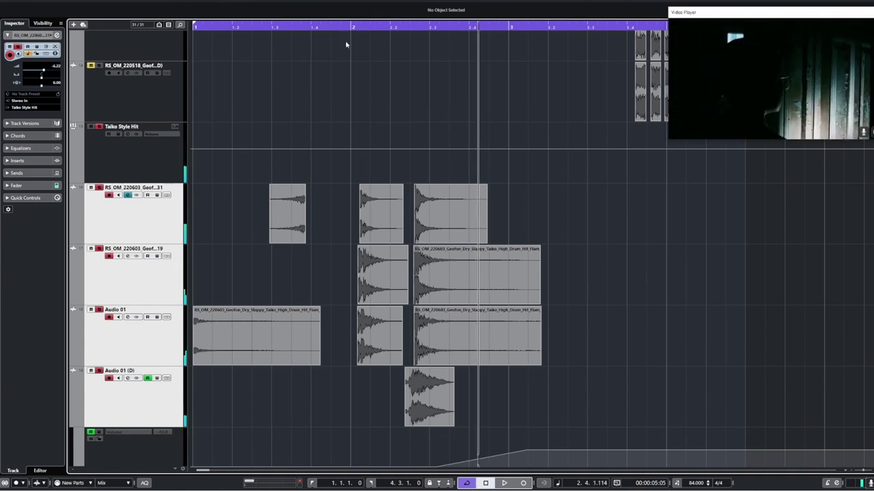
pyautogui.click(345, 30)
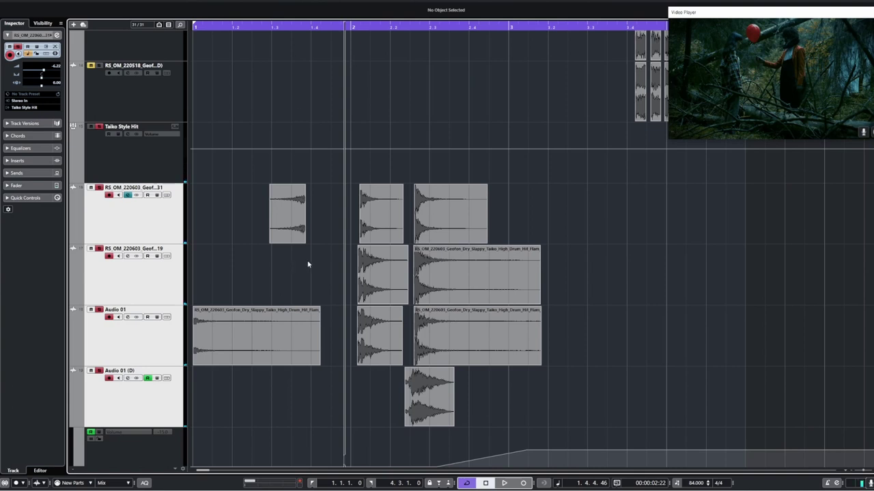
pyautogui.moveTo(326, 210); pyautogui.dragTo(468, 218)
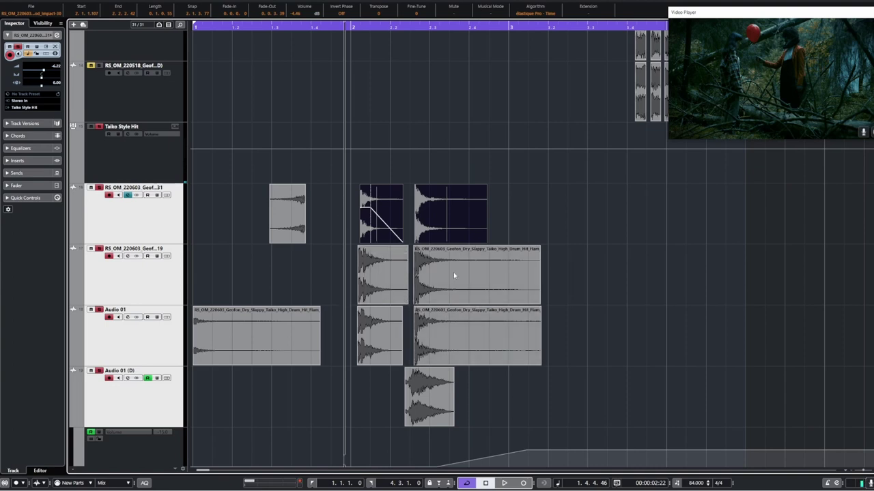
pyautogui.moveTo(407, 249); pyautogui.dragTo(395, 286)
# Audition the faded hit, then bring up the Taiko Style Hit channel settings.
pyautogui.scroll(5, 394, 287)
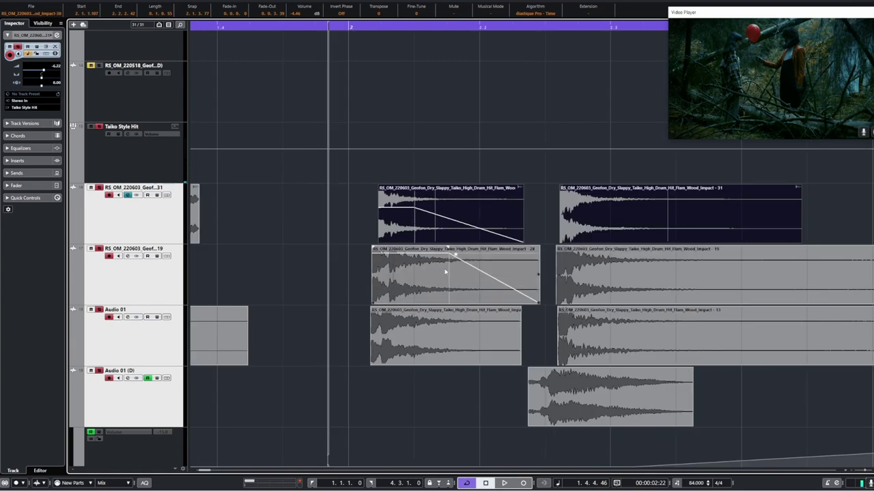
pyautogui.scroll(3, 445, 272)
pyautogui.scroll(-5, 512, 287)
pyautogui.press('space')
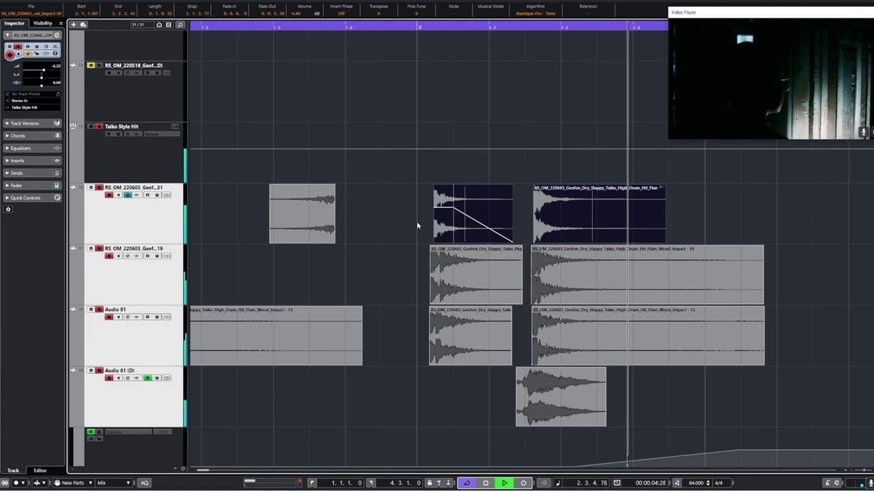
pyautogui.press('space')
pyautogui.click(127, 134)
pyautogui.press('e')
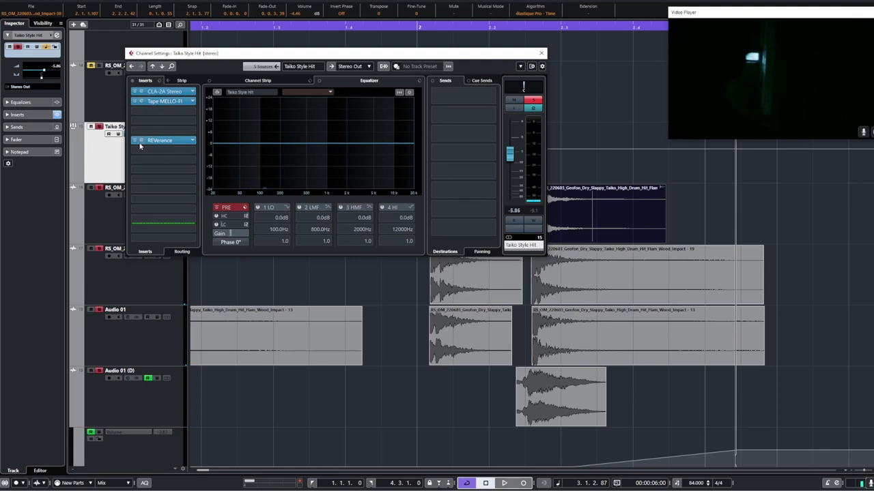
# Close the Taiko Style Hit channel settings and scroll to the Geofon Boom Slap Hit events.
pyautogui.click(541, 54)
pyautogui.scroll(-10, 430, 255)
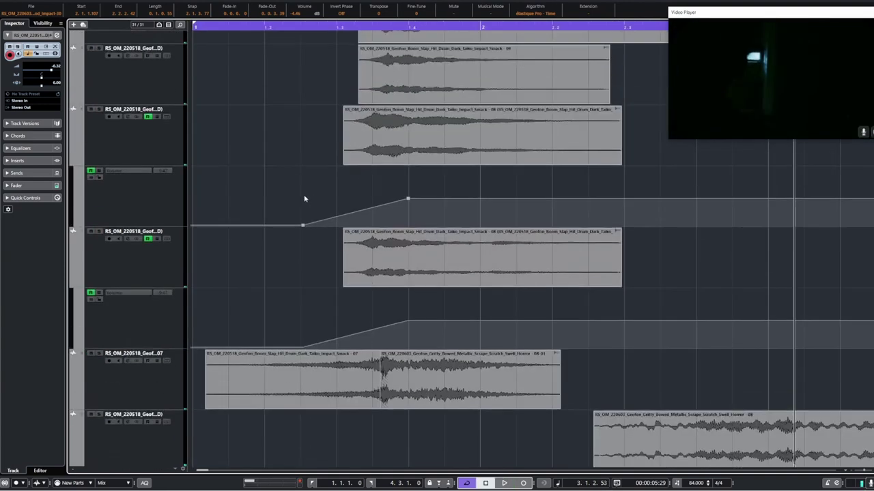
pyautogui.scroll(2, 314, 219)
pyautogui.scroll(-1, 324, 226)
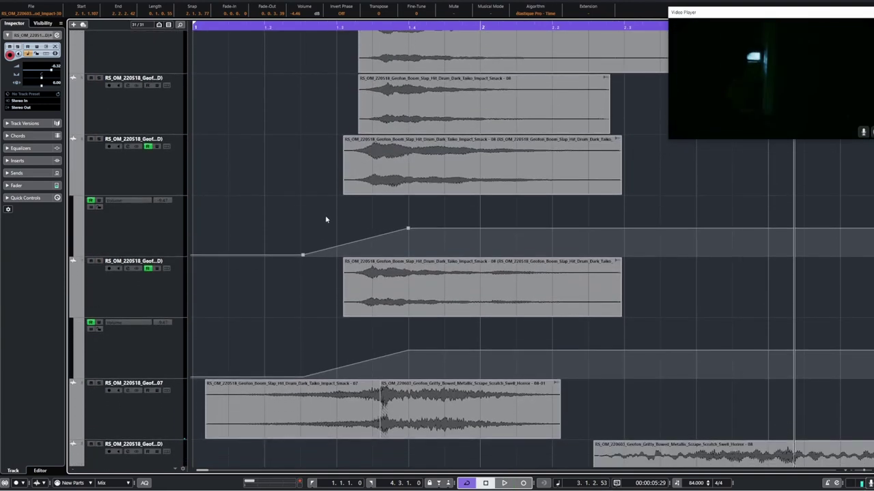
pyautogui.scroll(1, 328, 233)
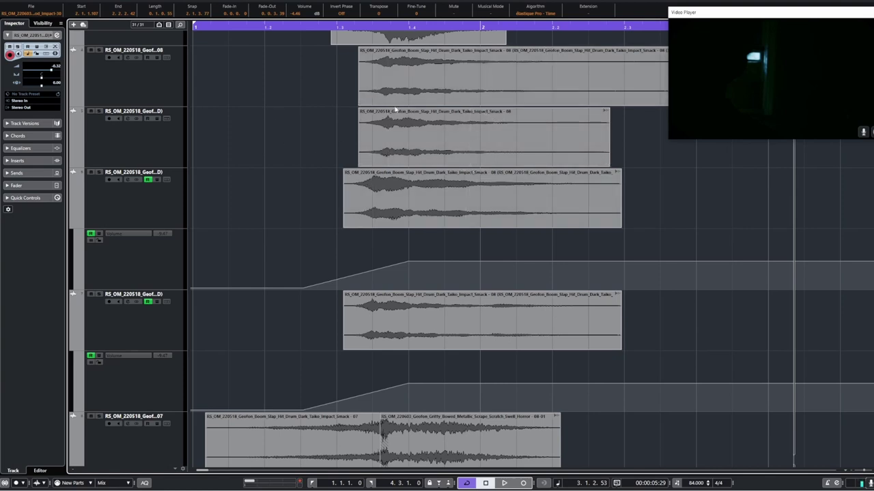
pyautogui.scroll(-3, 266, 109)
pyautogui.press('space')
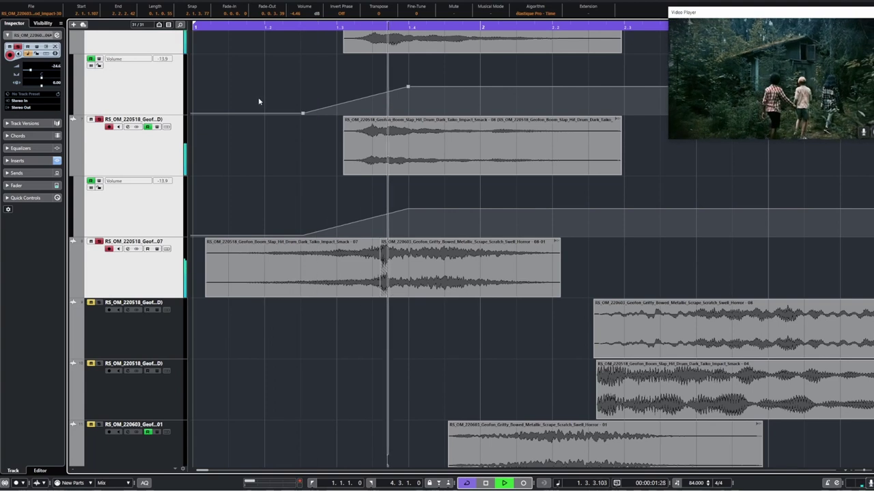
pyautogui.press('space')
pyautogui.scroll(4, 355, 157)
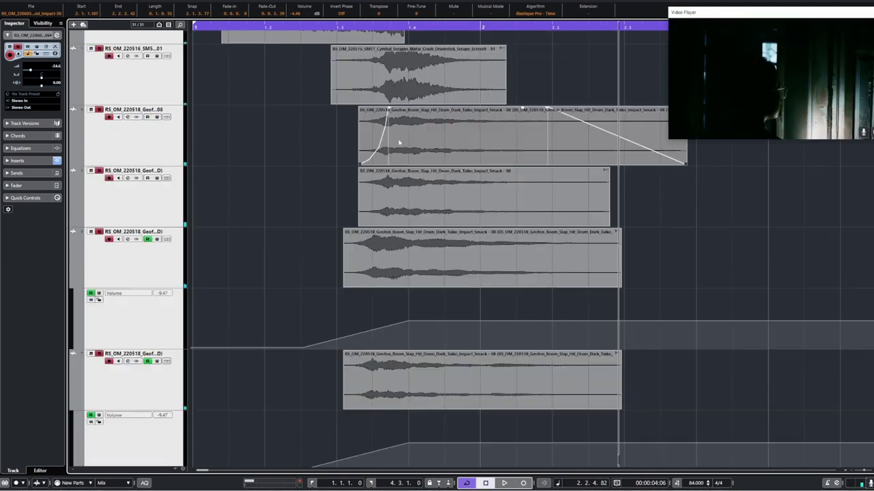
pyautogui.scroll(1, 116, 140)
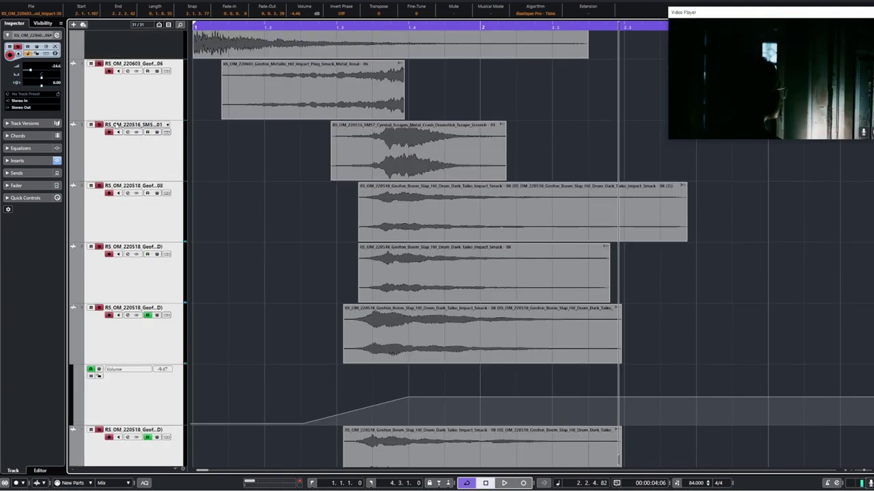
pyautogui.click(91, 125)
pyautogui.click(315, 29)
pyautogui.press('space')
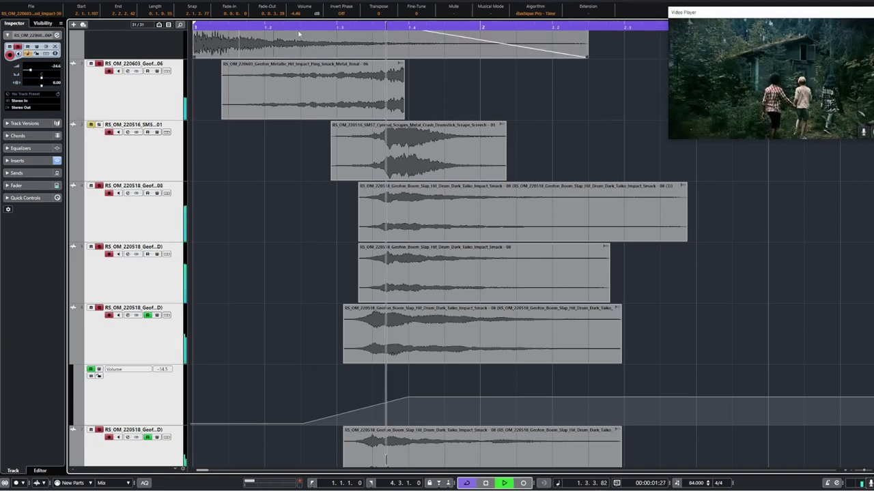
pyautogui.press('space')
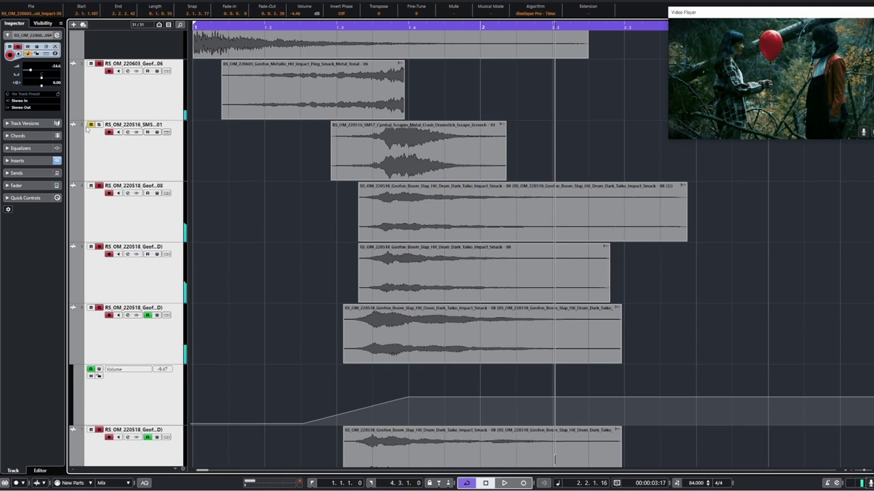
pyautogui.click(90, 126)
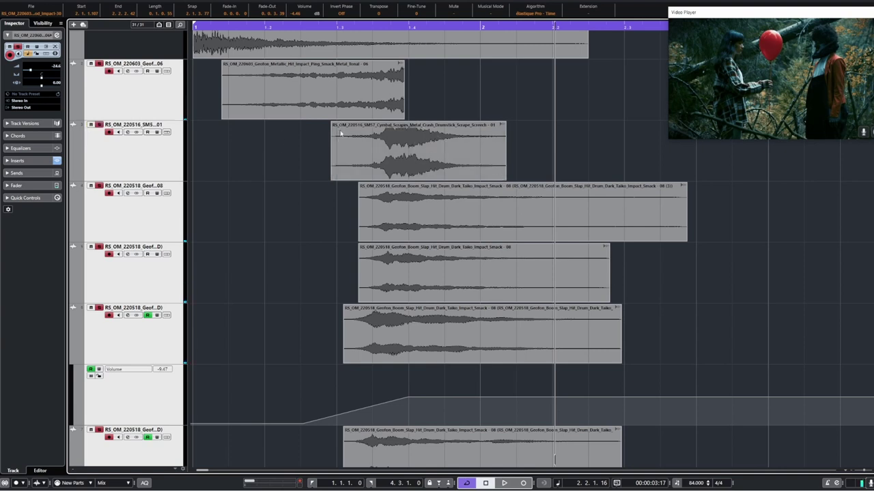
pyautogui.moveTo(383, 142)
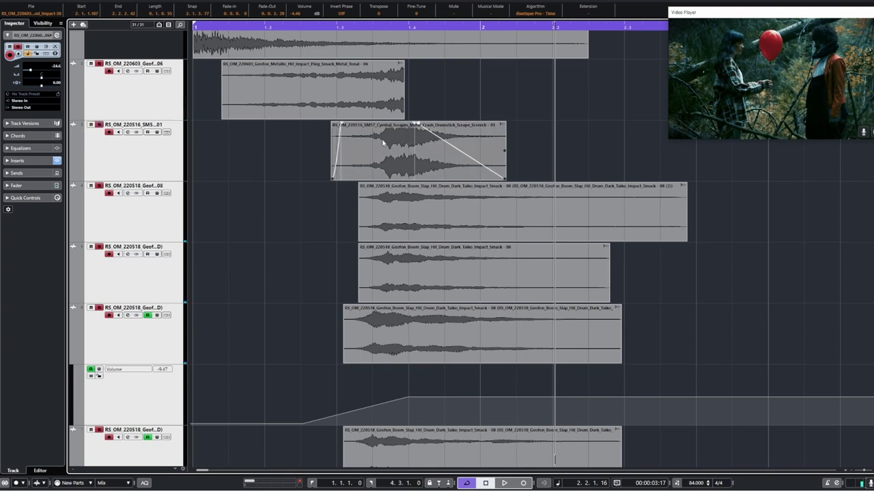
pyautogui.doubleClick(317, 24)
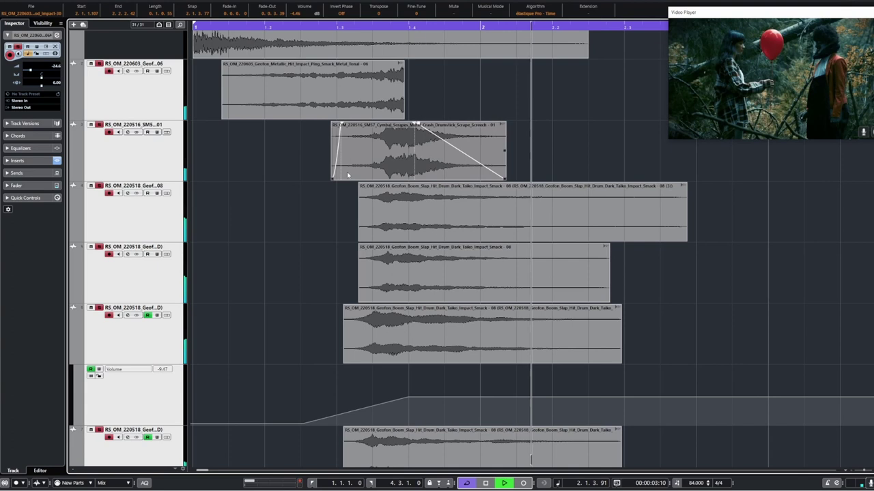
pyautogui.press('space')
pyautogui.press('g')
pyautogui.scroll(-3, 307, 184)
pyautogui.click(281, 168)
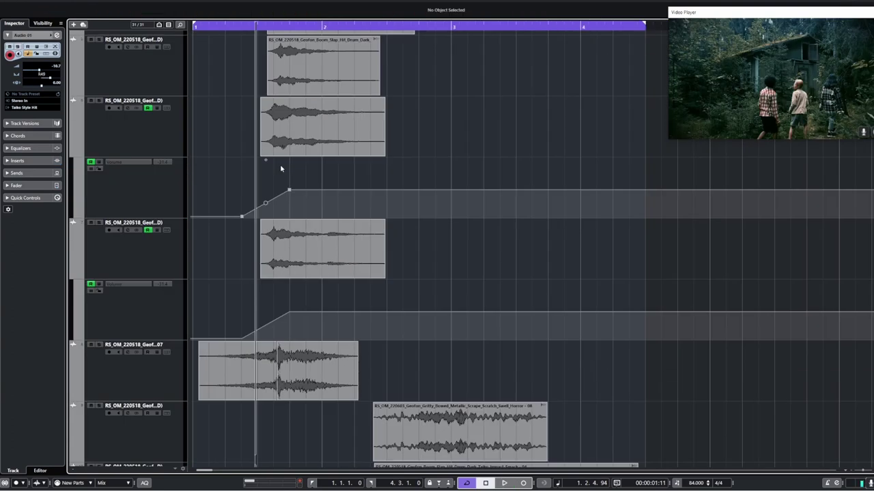